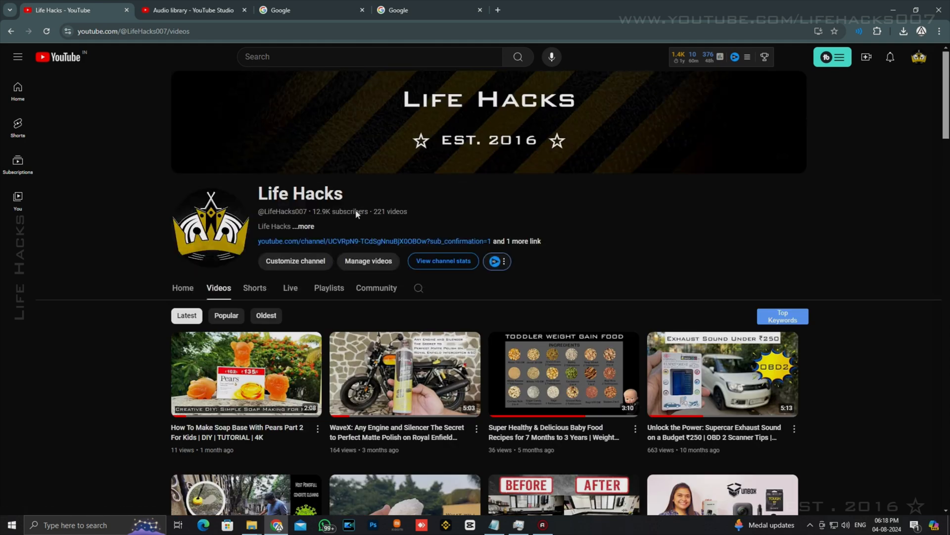
Step: Search Google for "canva" in another browser tab and open the Canva website
left_click(302, 10)
left_click(455, 238)
type("canva")
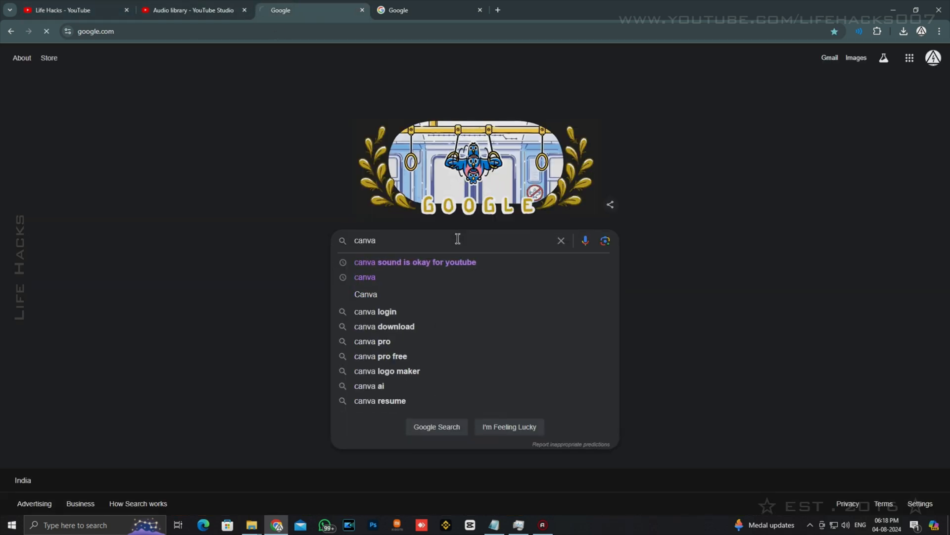
key("Return")
left_click(159, 155)
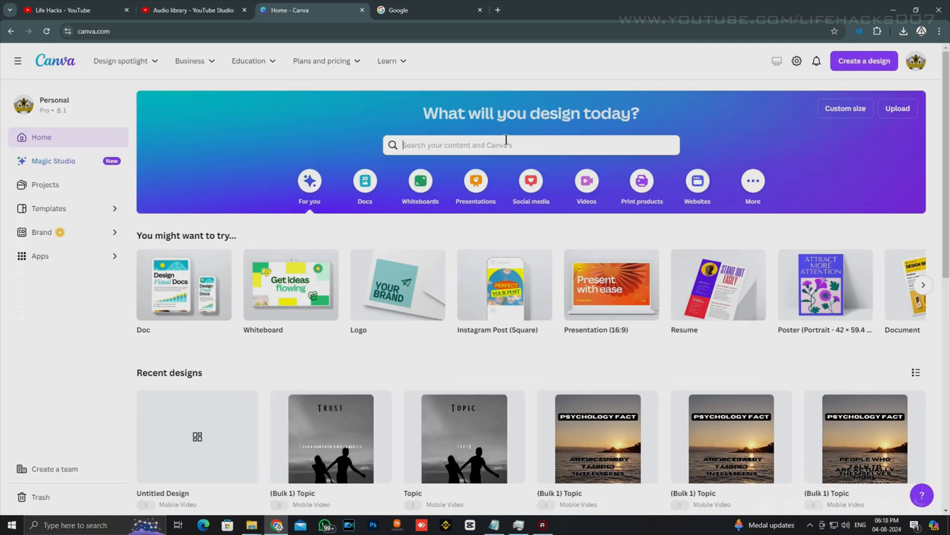
Step: Search Canva for "youtube shorts" and create a blank YouTube Shorts design
left_click(492, 148)
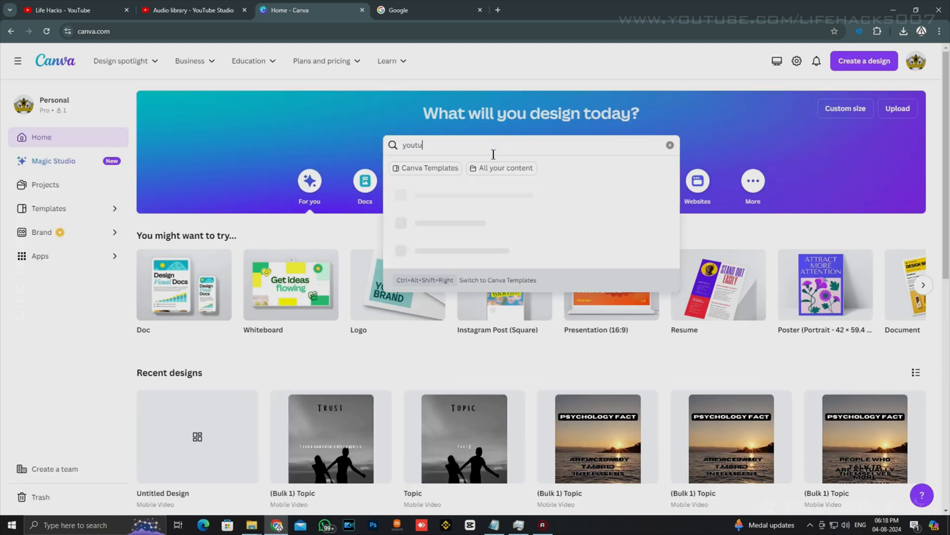
type("youtube shorts")
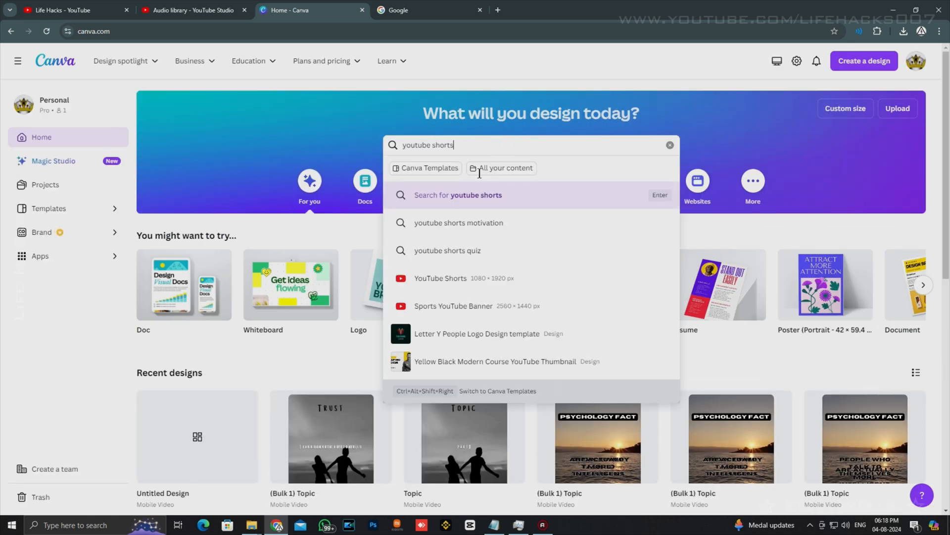
left_click(484, 284)
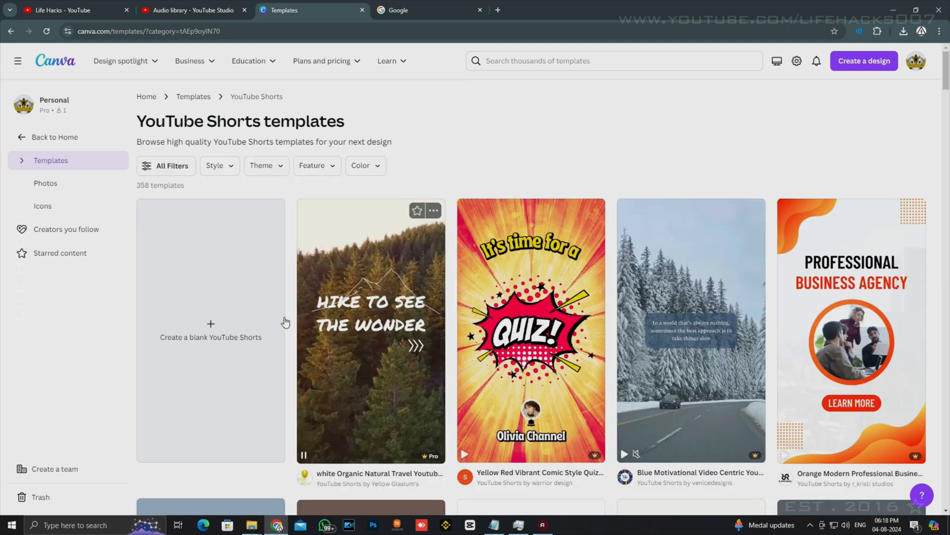
left_click(216, 301)
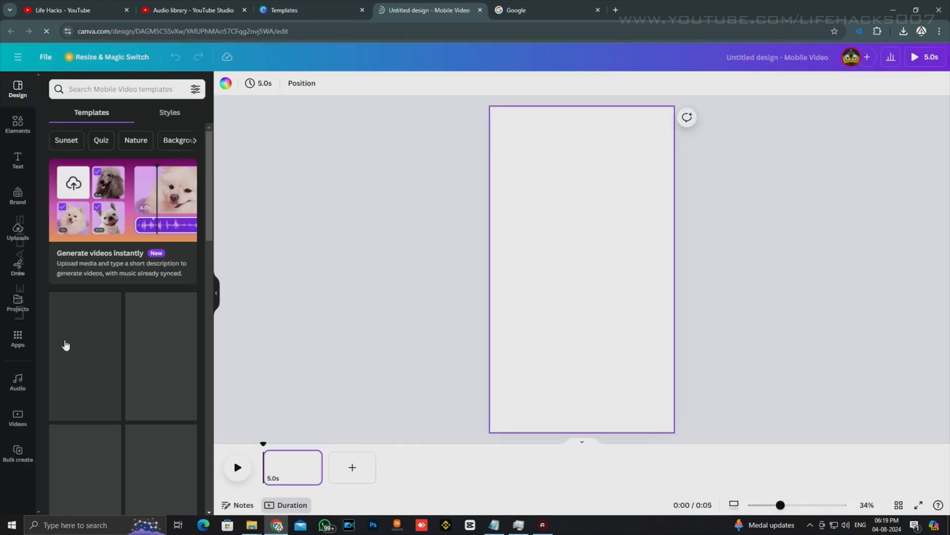
Step: Open Canva's stock video library and search it for "sunset beach"
left_click(18, 338)
scroll(95, 339, "down", 4)
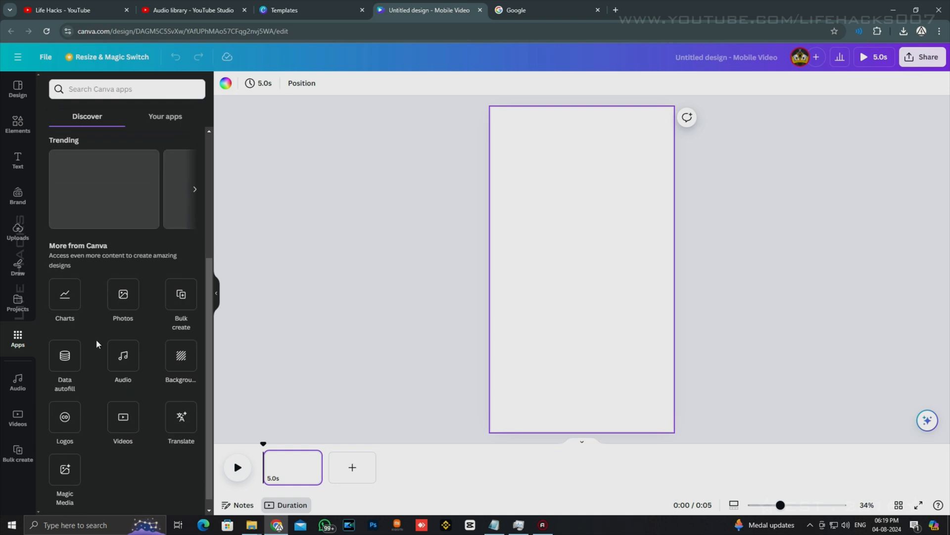
left_click(125, 405)
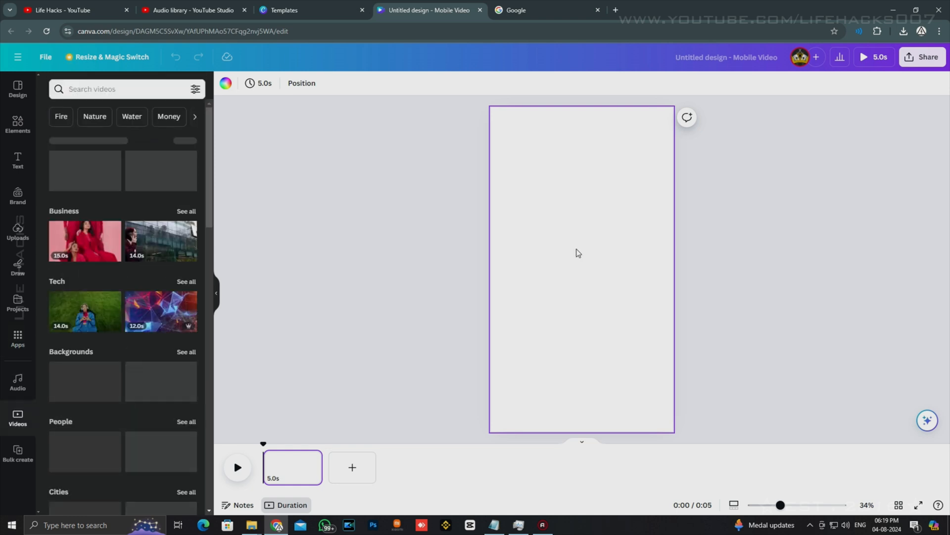
scroll(113, 251, "down", 5)
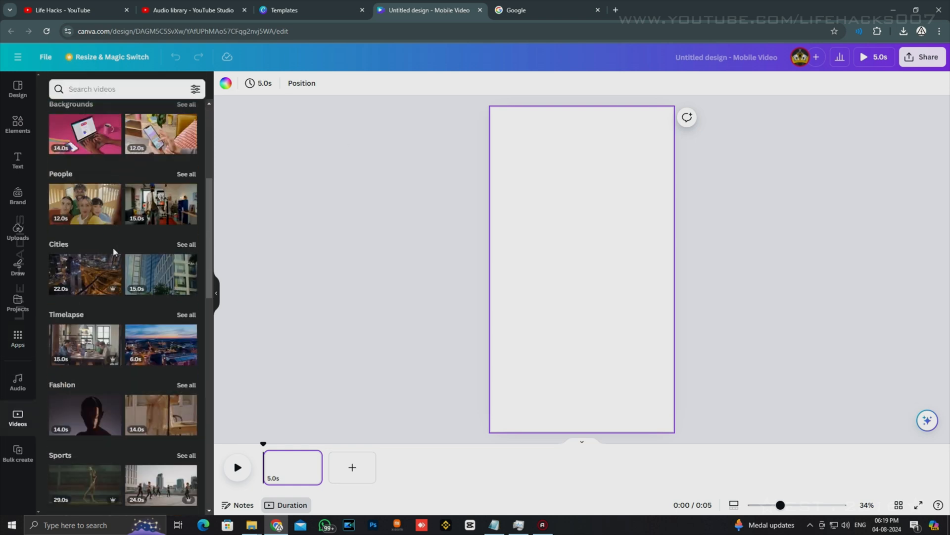
scroll(149, 198, "up", 5)
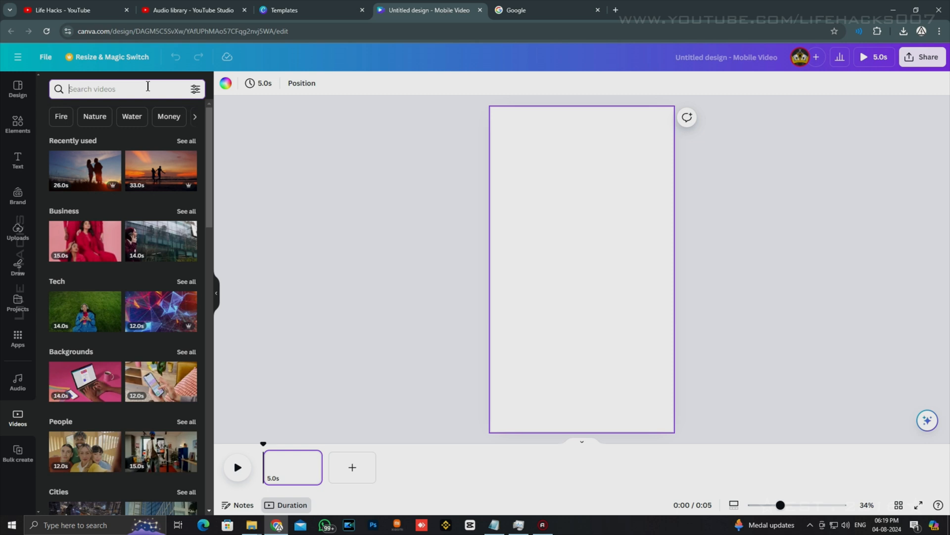
left_click(147, 86)
type("sunset beach")
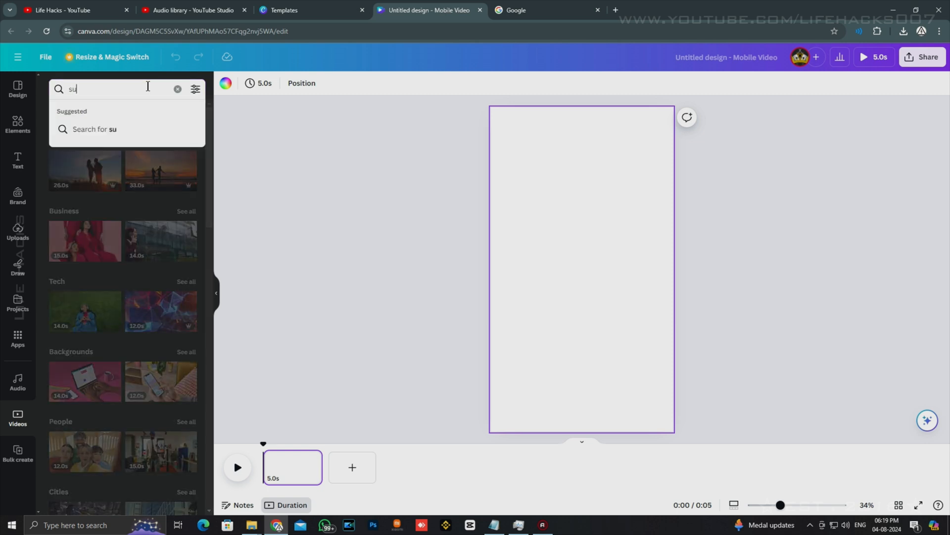
key("Return")
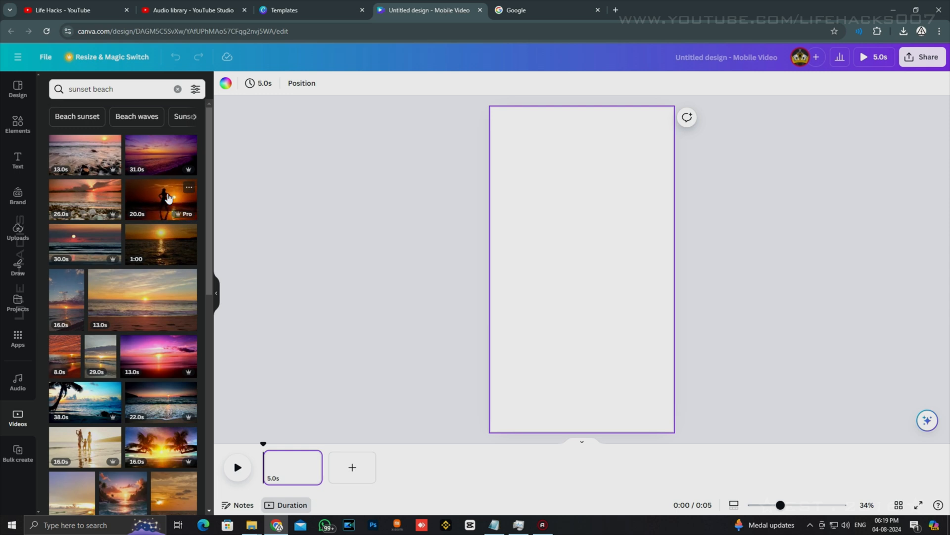
Step: Add the 20-second sunset clip of the dancing silhouette and enlarge and reposition it to fill the whole page
left_click(168, 198)
left_click_drag(656, 227, 909, 108)
left_click_drag(619, 268, 687, 265)
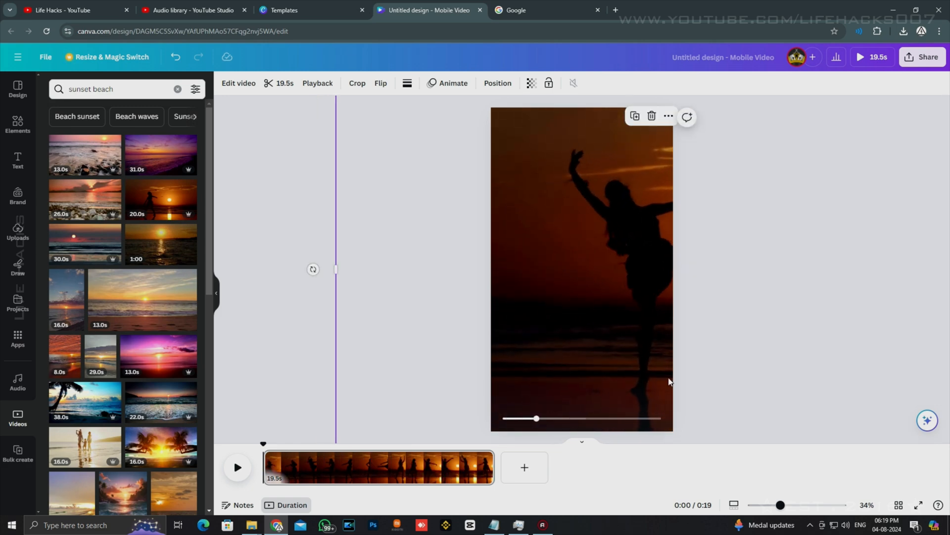
left_click(289, 193)
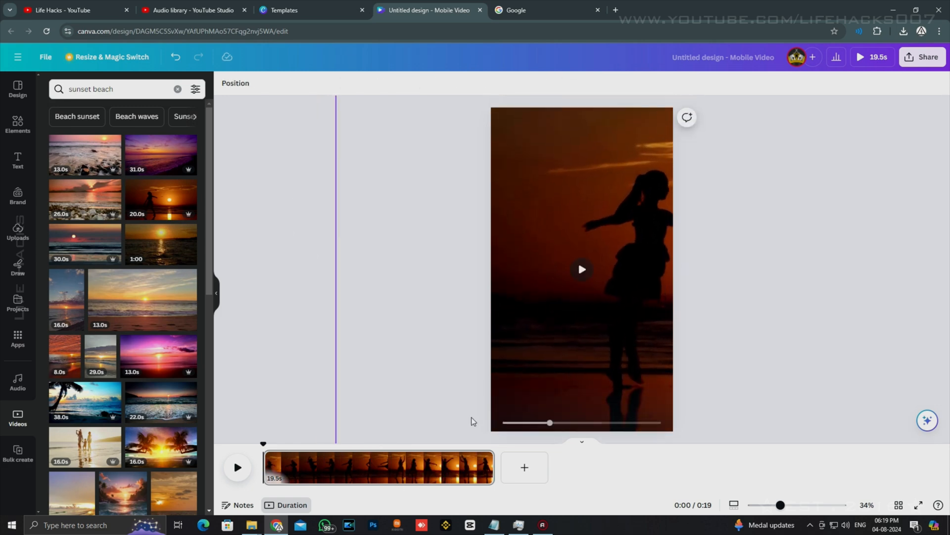
Step: Trim the sunset background clip to a duration of 12 seconds
left_click(613, 257)
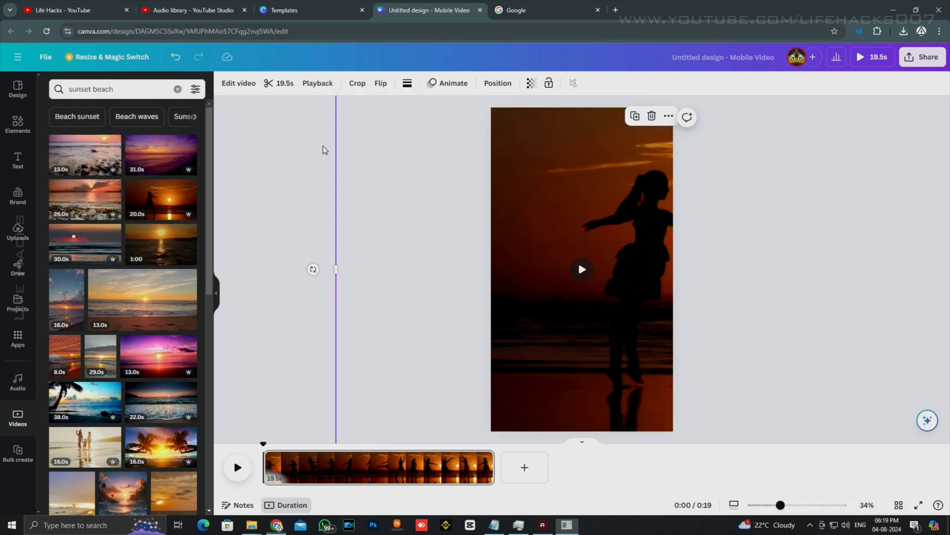
left_click(283, 87)
left_click_drag(345, 85, 316, 89)
type("12")
key("Return")
left_click(476, 285)
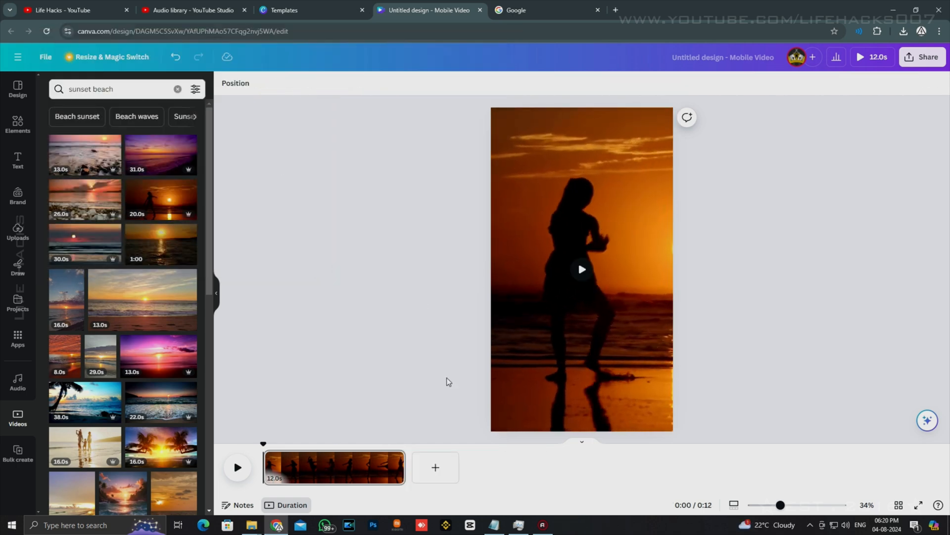
Step: Add a heading reading "Topic" and place it centred near the top of the page
left_click(18, 160)
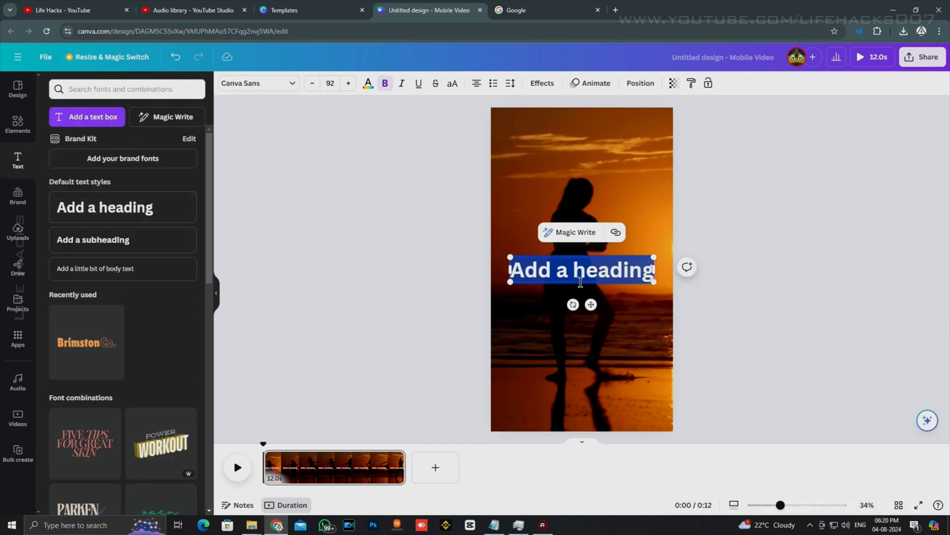
type("Topic")
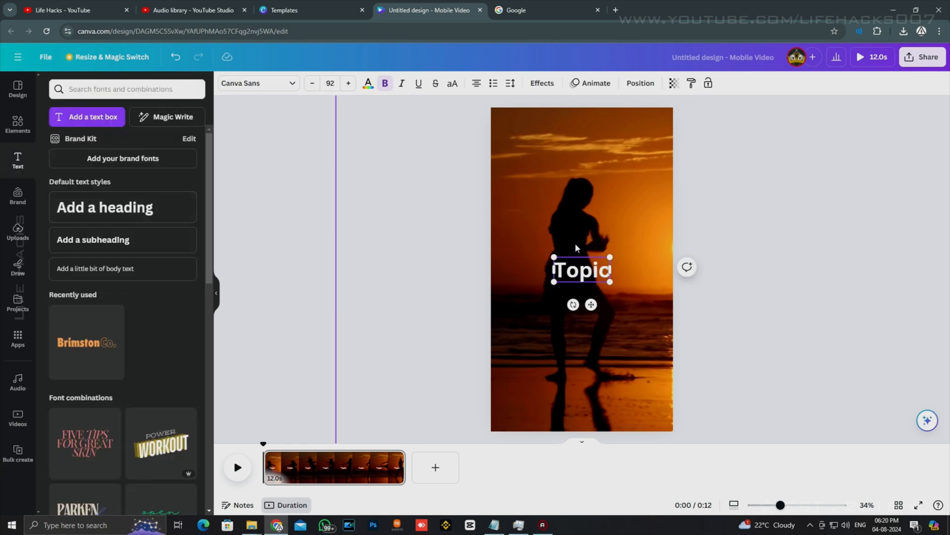
left_click_drag(590, 304, 592, 181)
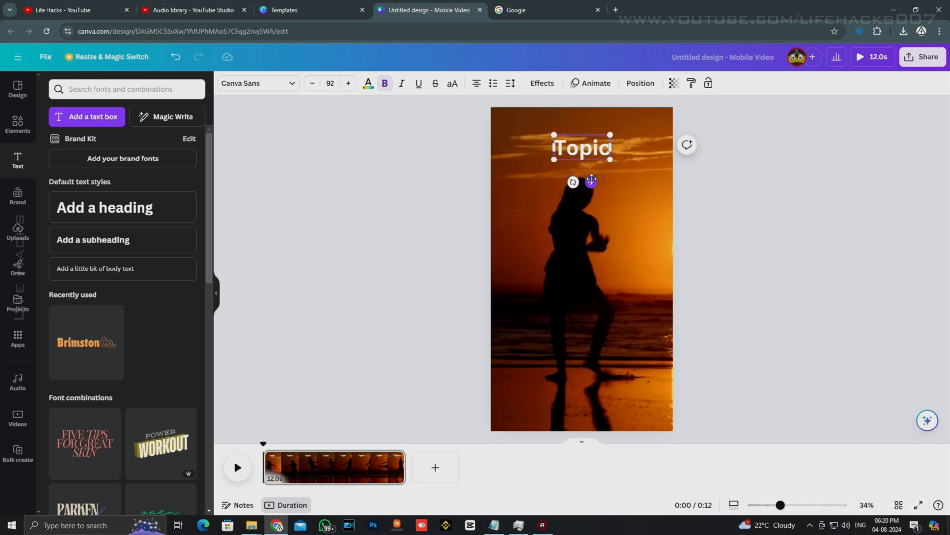
right_click(585, 147)
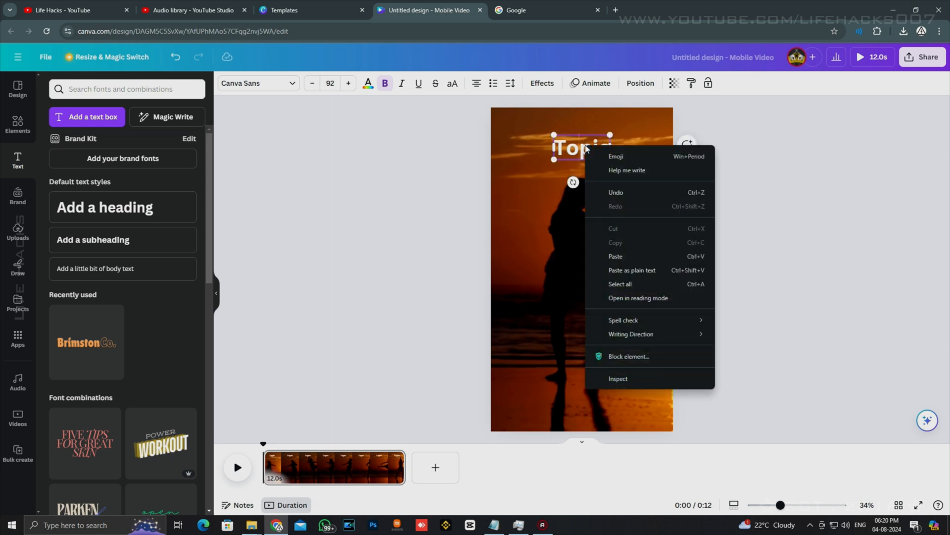
left_click(569, 148)
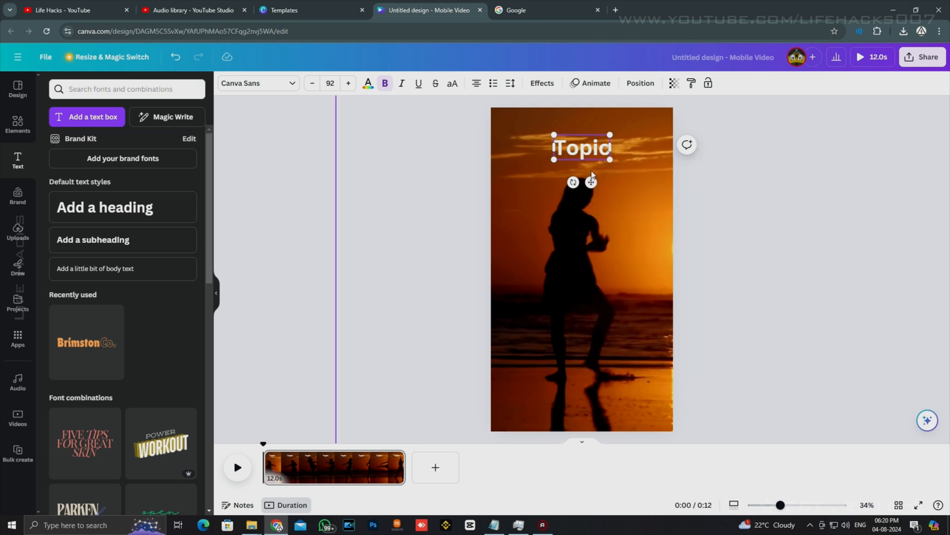
left_click(662, 184)
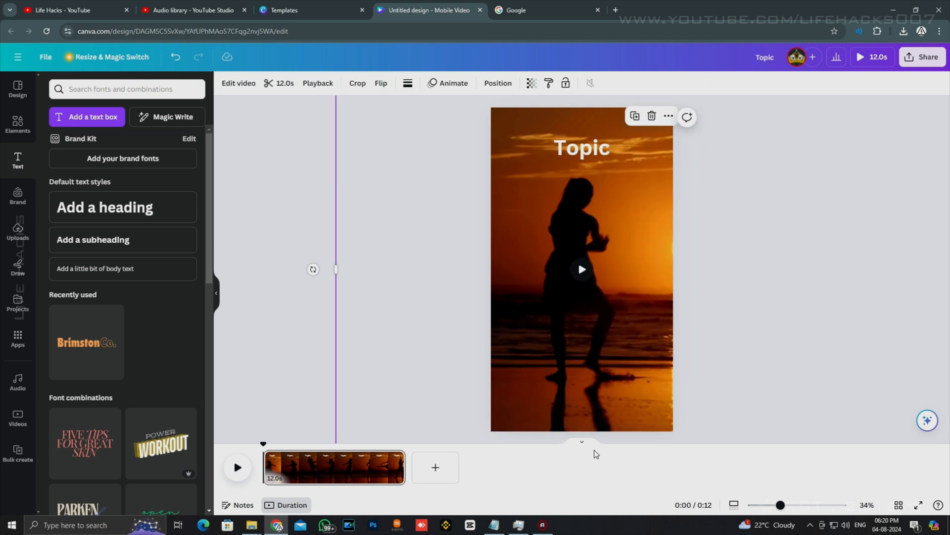
Step: Duplicate the Topic heading, place the copy lower on the page and change its text to "Part 1"
left_click(601, 158)
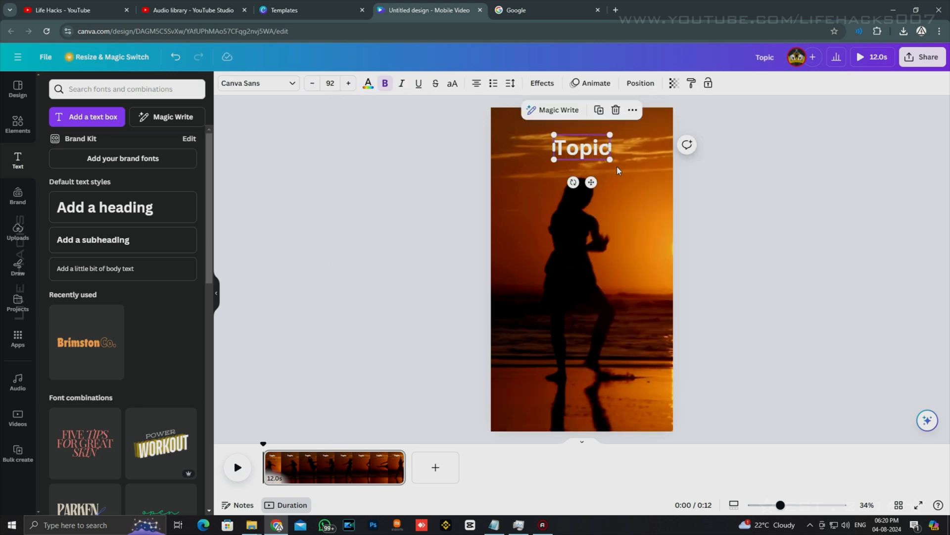
left_click_drag(594, 185, 592, 265)
double_click(584, 237)
type("P")
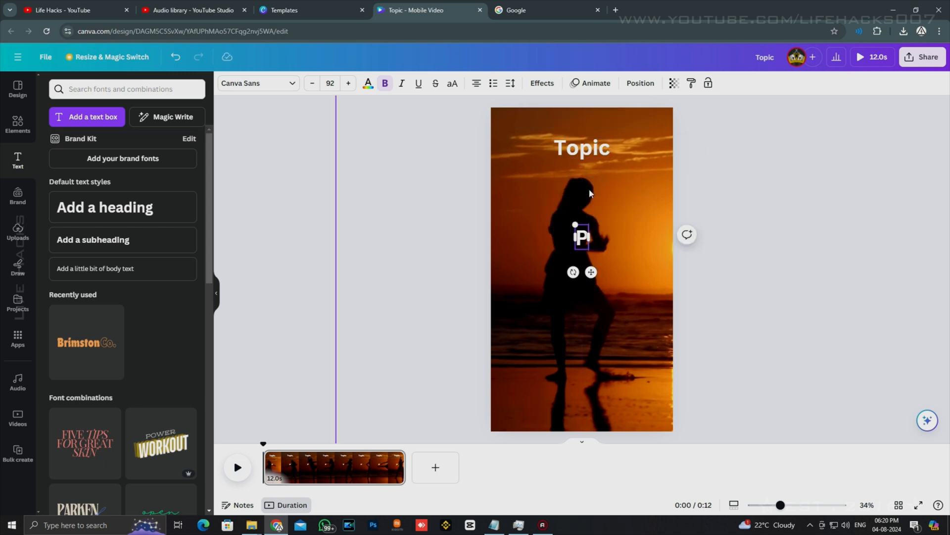
type("art 1")
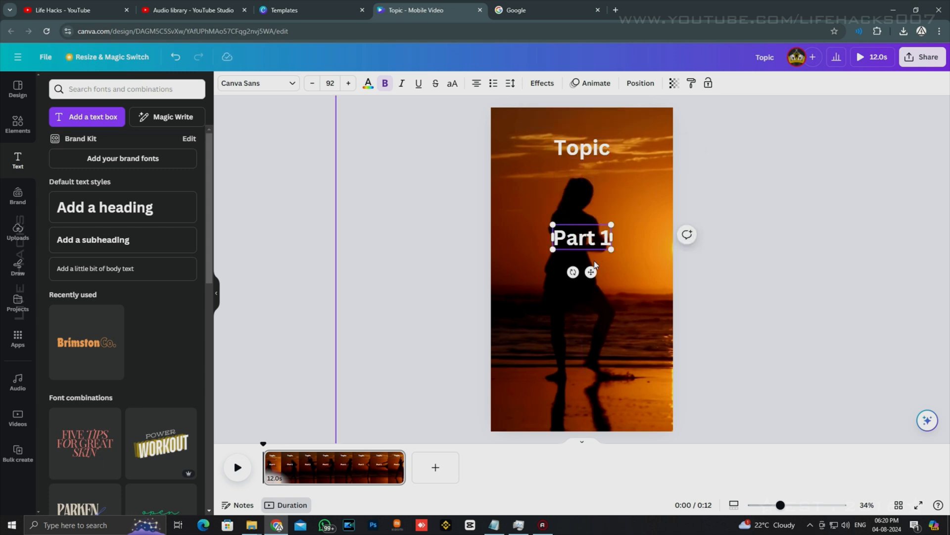
Step: Make two copies of the Part 1 text, change the front copy to "part 3" and move it below Part 1
left_click_drag(594, 241, 589, 252)
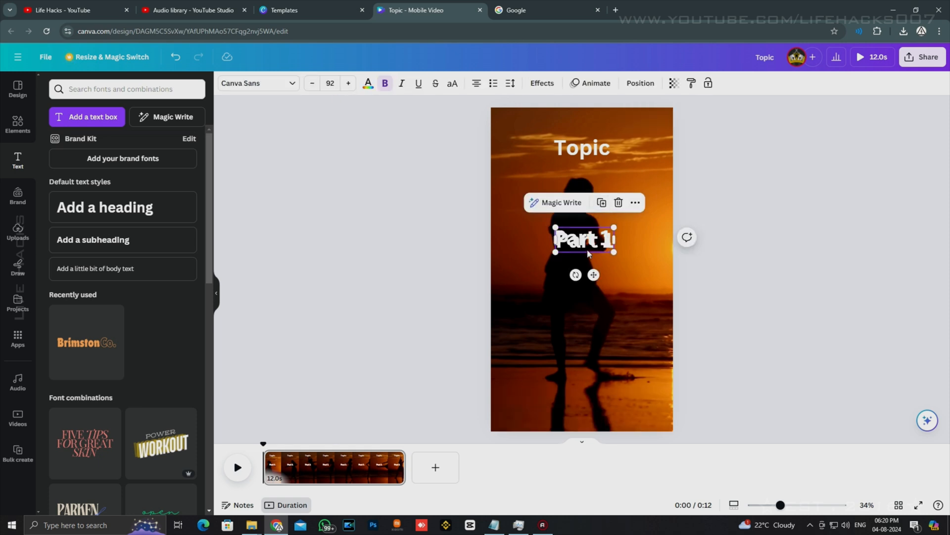
left_click(606, 204)
left_click(613, 246)
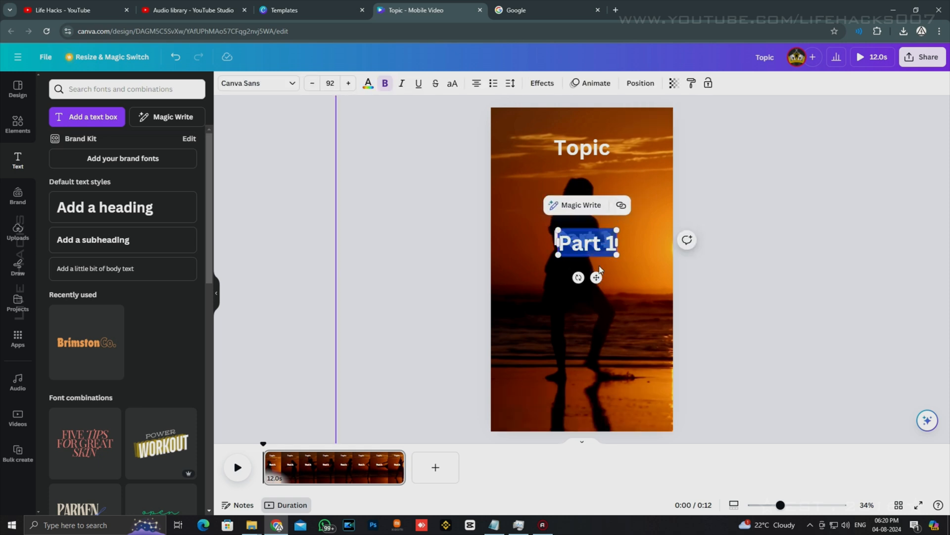
type("part 3")
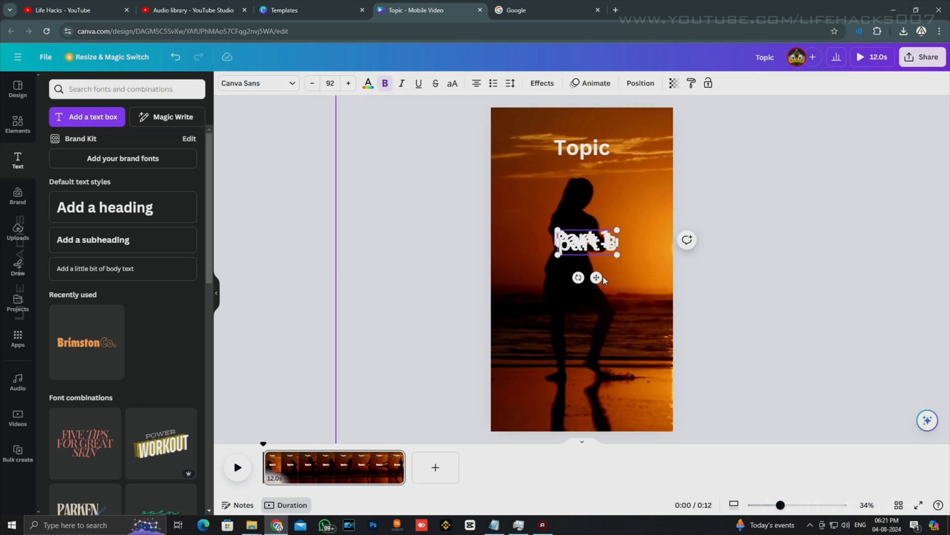
left_click_drag(597, 278, 598, 330)
Step: Move the remaining Part 1 copy between the other two lines, change it to "Part 2" and centre it under Part 1
left_click(588, 239)
left_click(611, 262)
left_click(601, 238)
left_click_drag(597, 274, 607, 300)
left_click(617, 265)
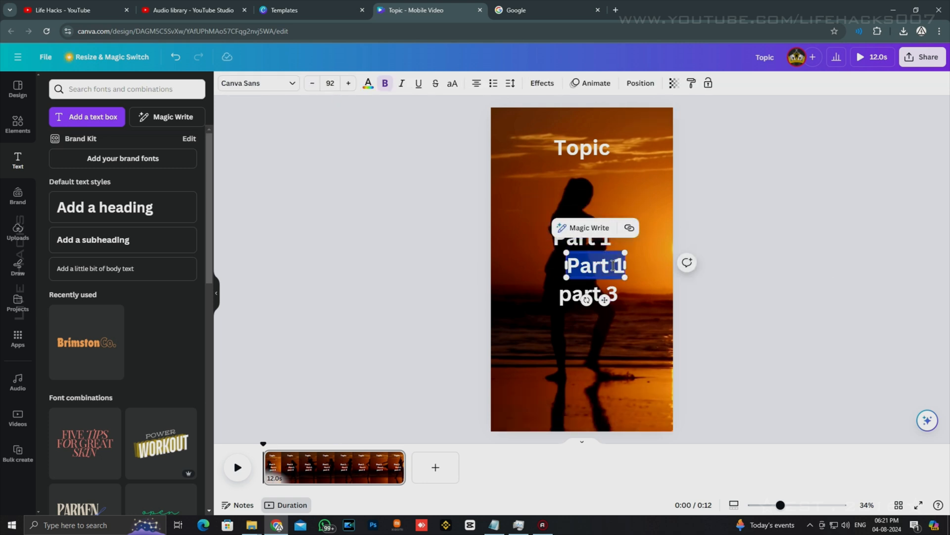
left_click(614, 264)
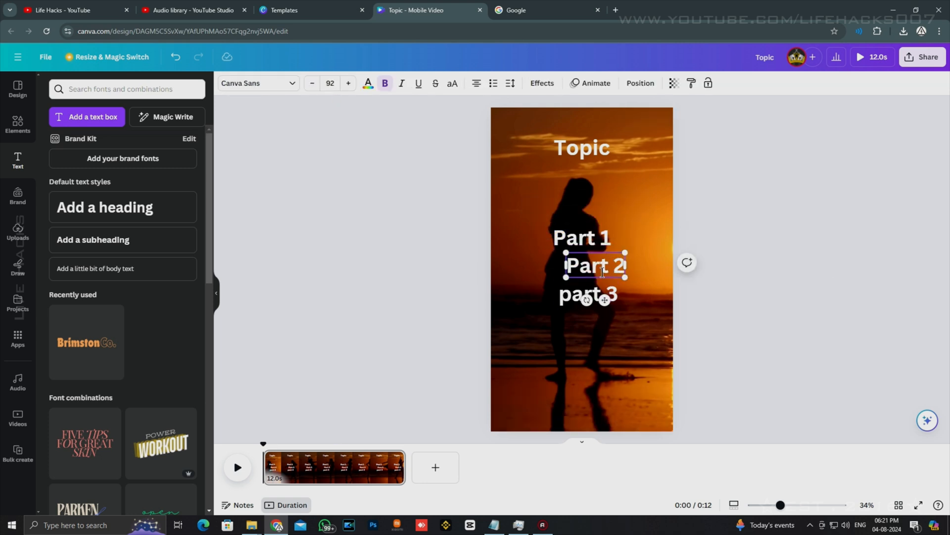
left_click_drag(602, 300, 590, 304)
Step: Set the Topic heading's text color to black
left_click(589, 240)
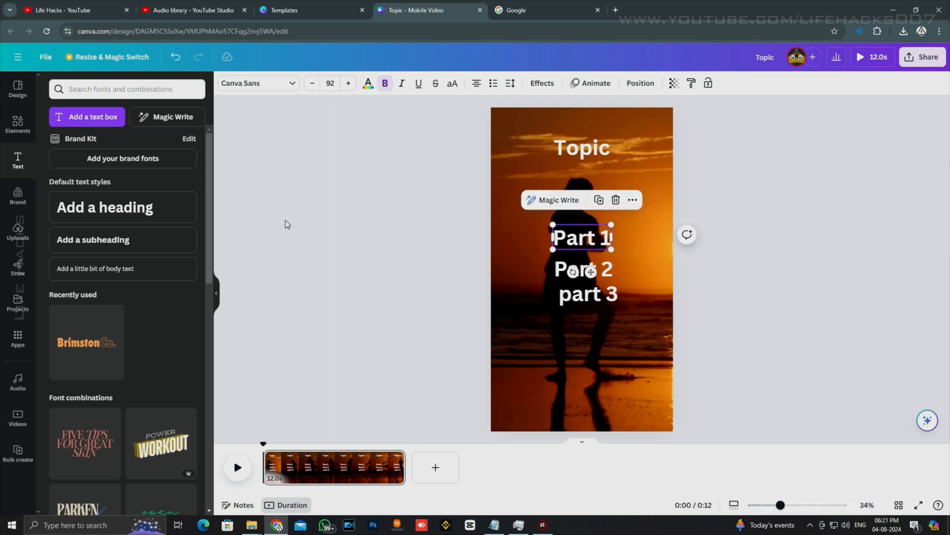
left_click(368, 83)
left_click(582, 147)
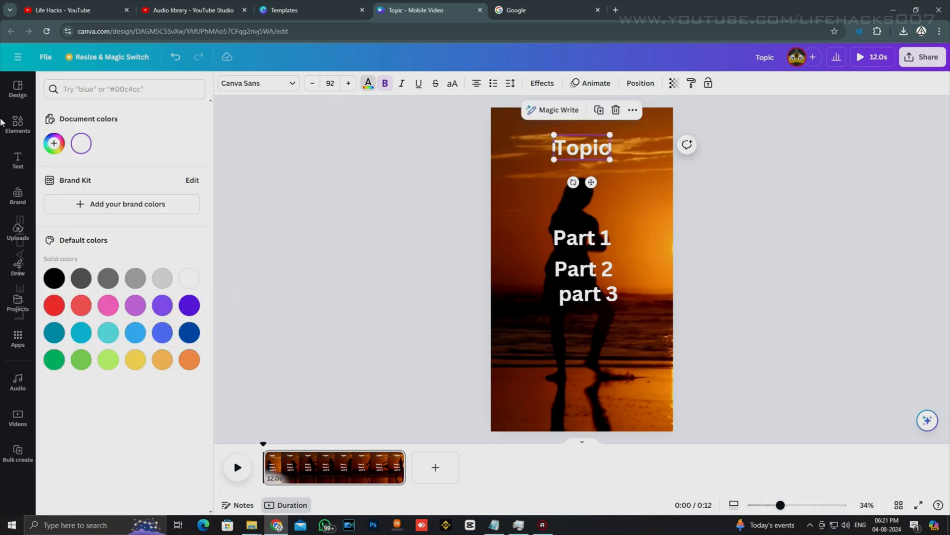
left_click(53, 277)
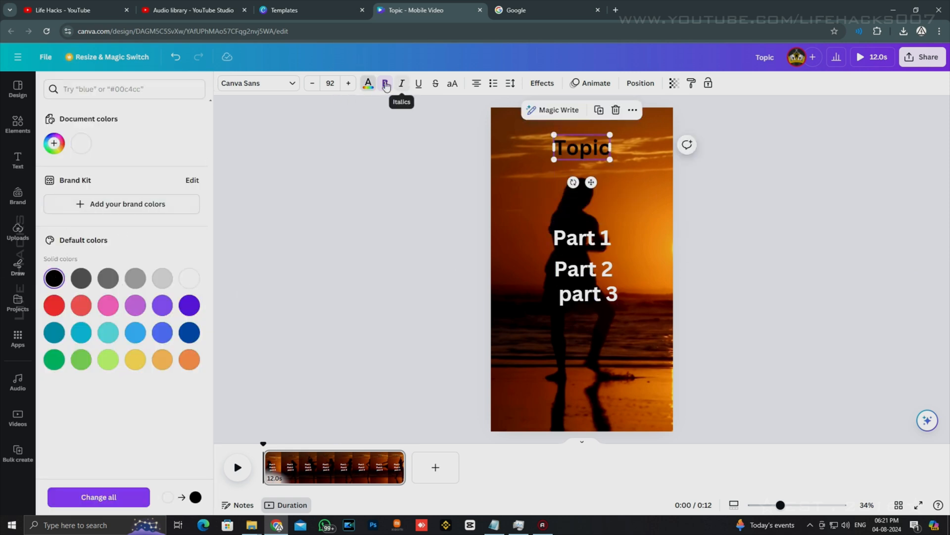
Step: Change the Topic heading's font to Playwrite US Trad
left_click(289, 87)
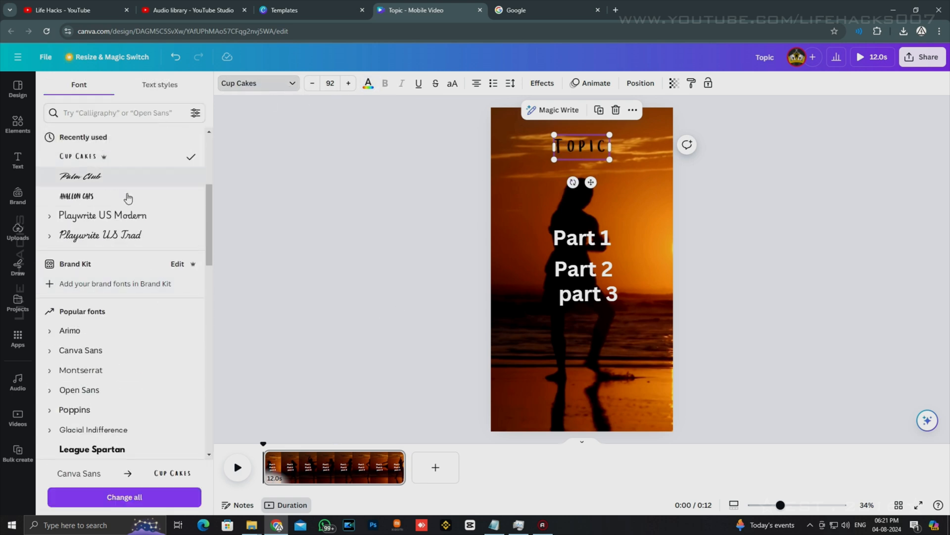
left_click(120, 194)
left_click(183, 236)
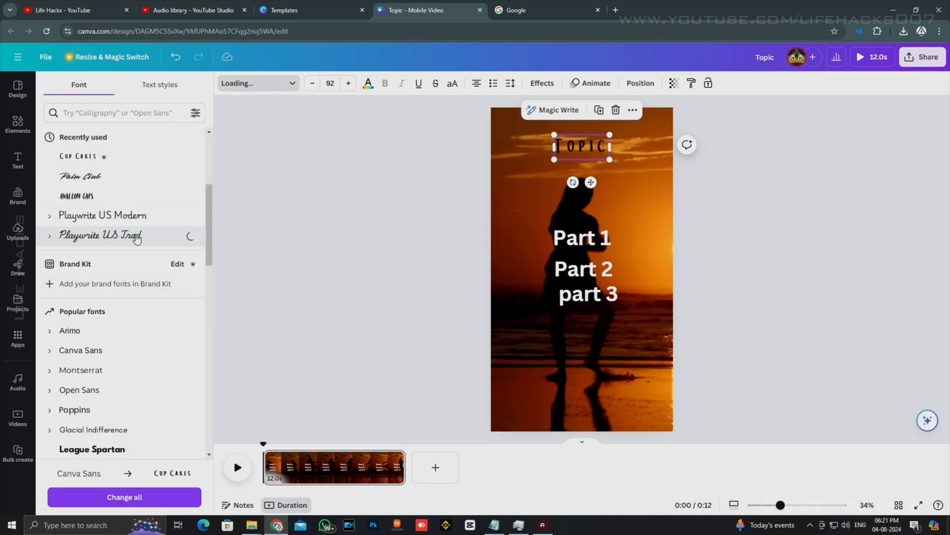
Step: Shrink the Topic heading and set its font size to 57
left_click_drag(610, 158, 593, 151)
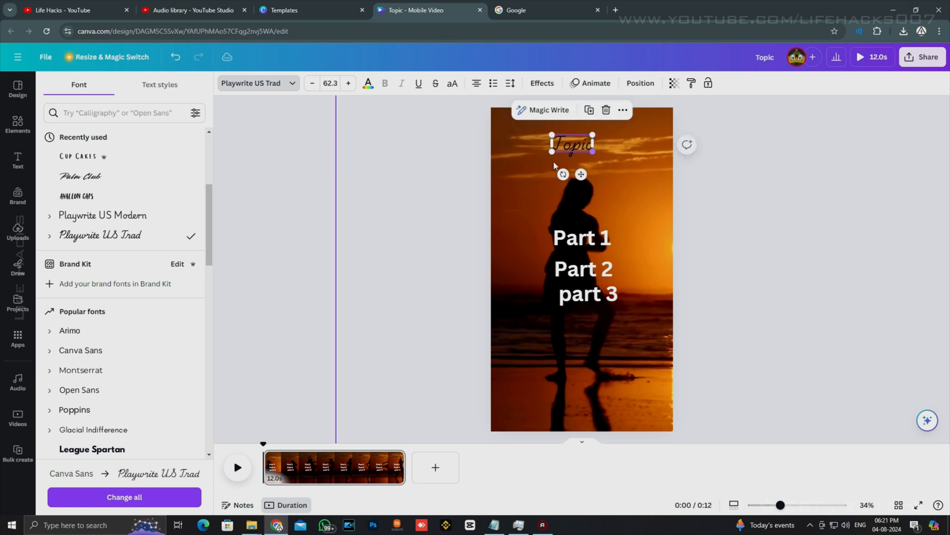
left_click(329, 83)
type("47")
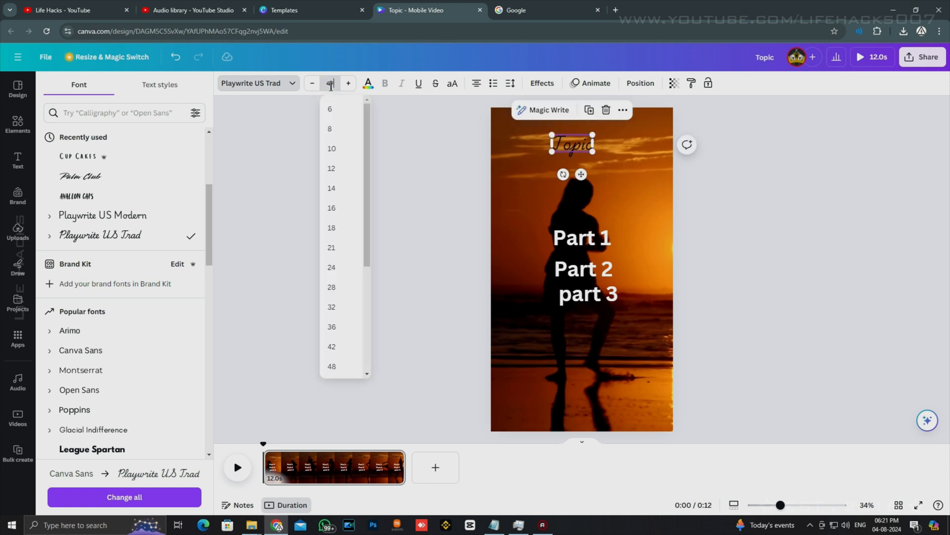
key("Return")
left_click_drag(335, 84, 244, 87)
type("57")
key("Return")
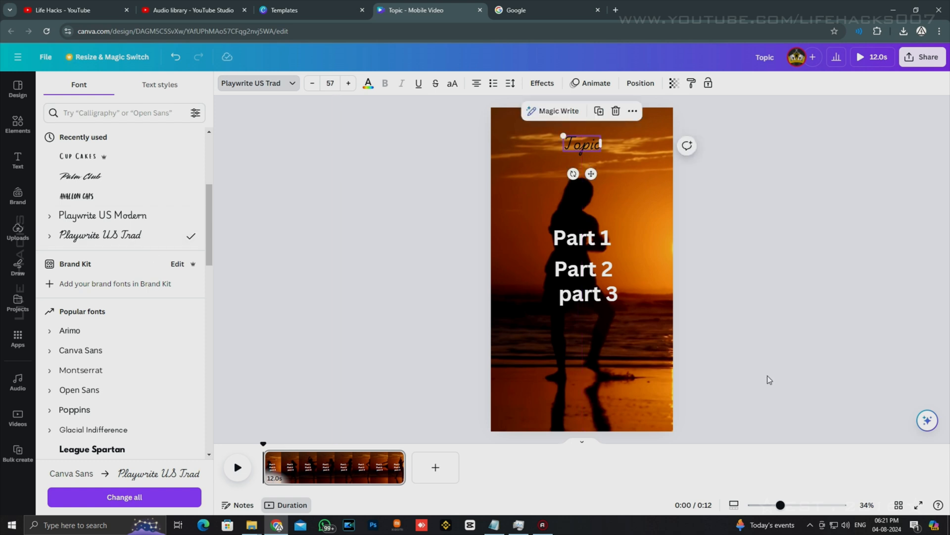
Step: Change the font of the Part 1 text to Archivo Black
left_click(566, 243)
scroll(136, 359, "down", 2)
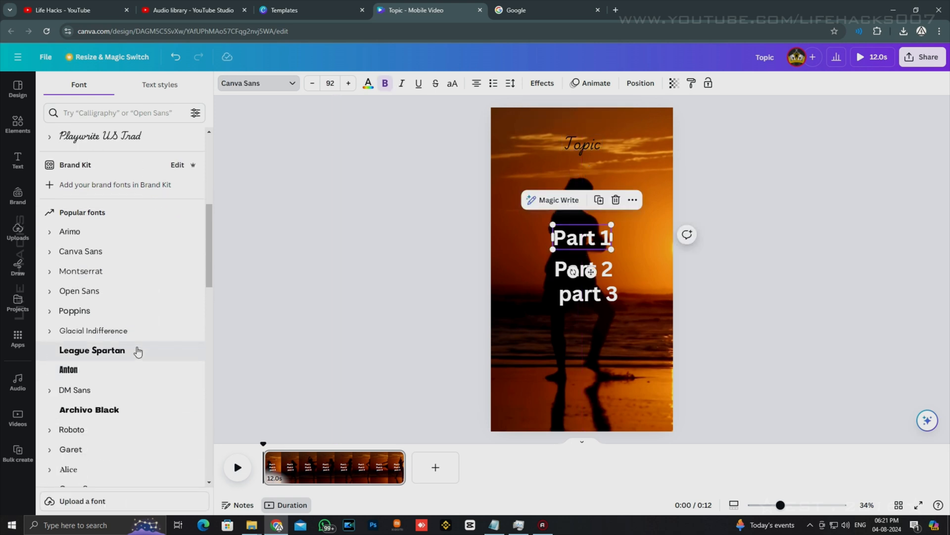
scroll(136, 254, "down", 1)
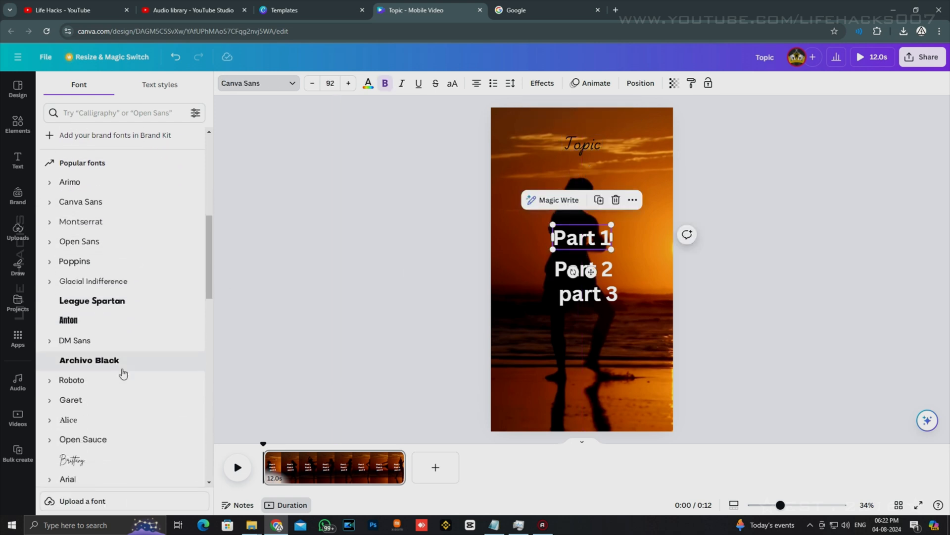
left_click(115, 361)
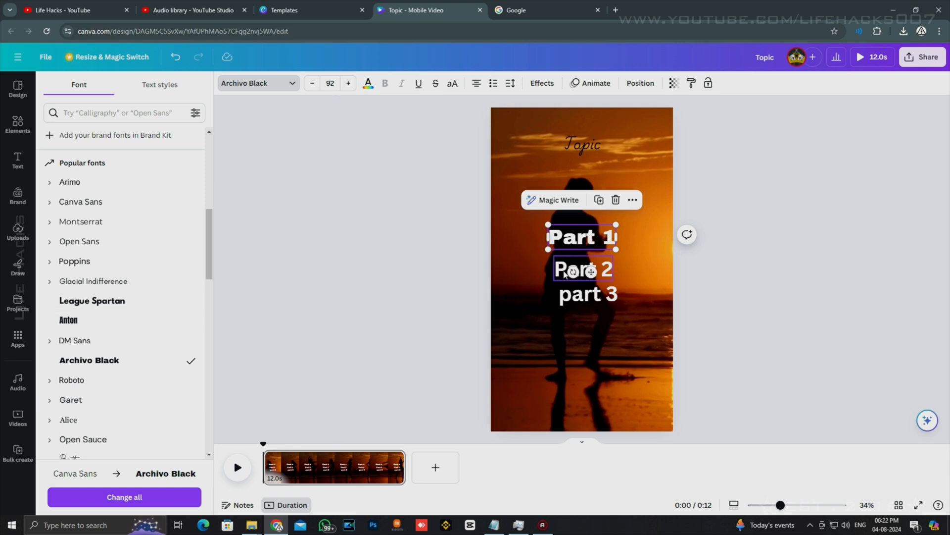
Step: Change the font of the Part 2 text to Comic Sans
left_click(563, 271)
scroll(113, 234, "down", 3)
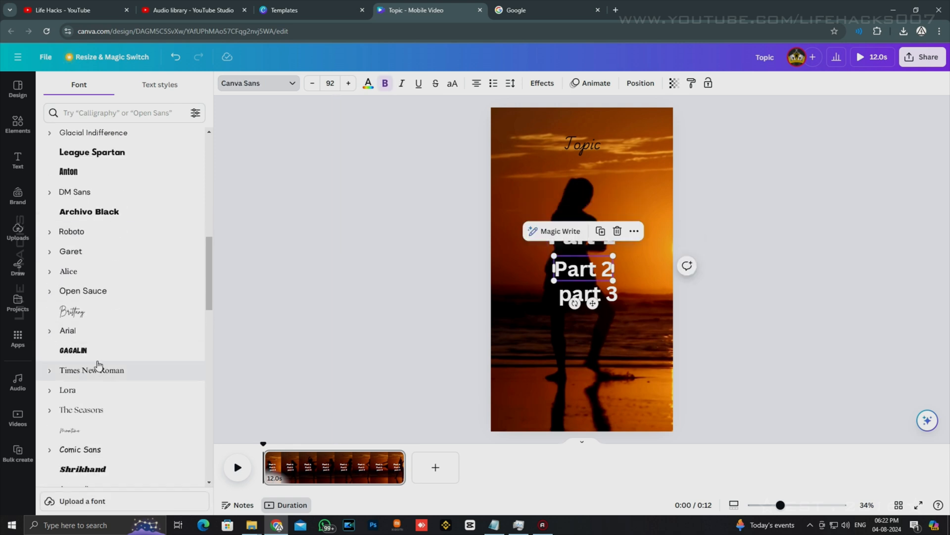
left_click(102, 450)
Step: Change the font of the part 3 text to Cinzel Decorative
left_click(574, 297)
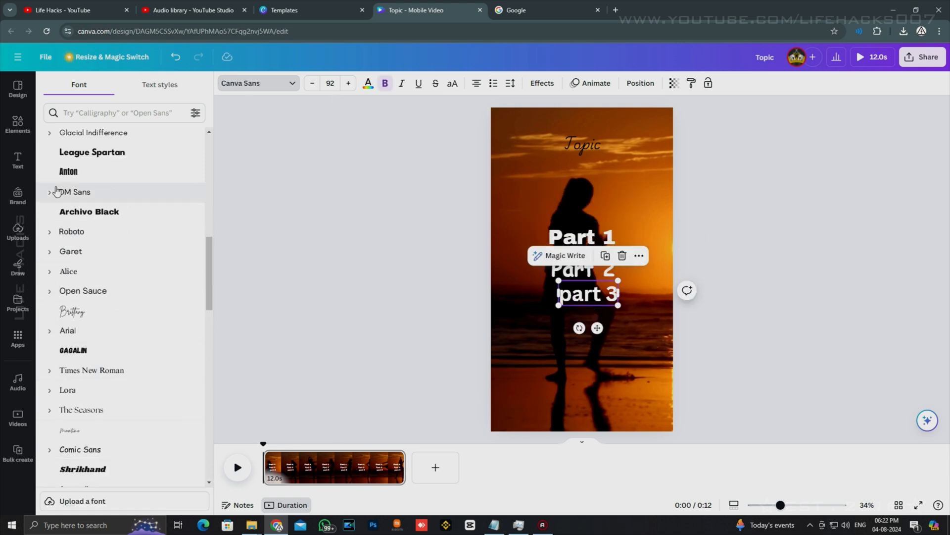
scroll(74, 247, "down", 4)
left_click(97, 312)
left_click(144, 390)
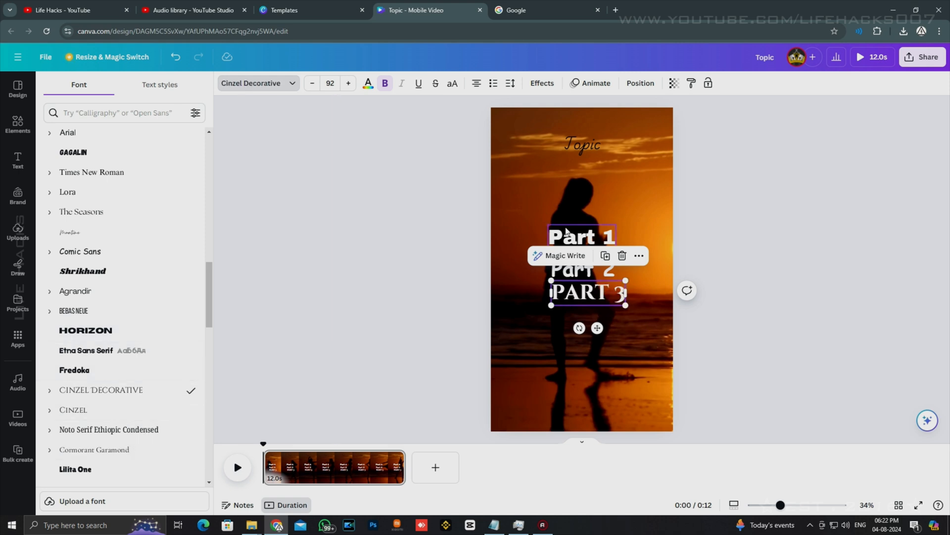
Step: Reduce the Part 1 text's font size to 47
left_click(570, 232)
left_click(334, 84)
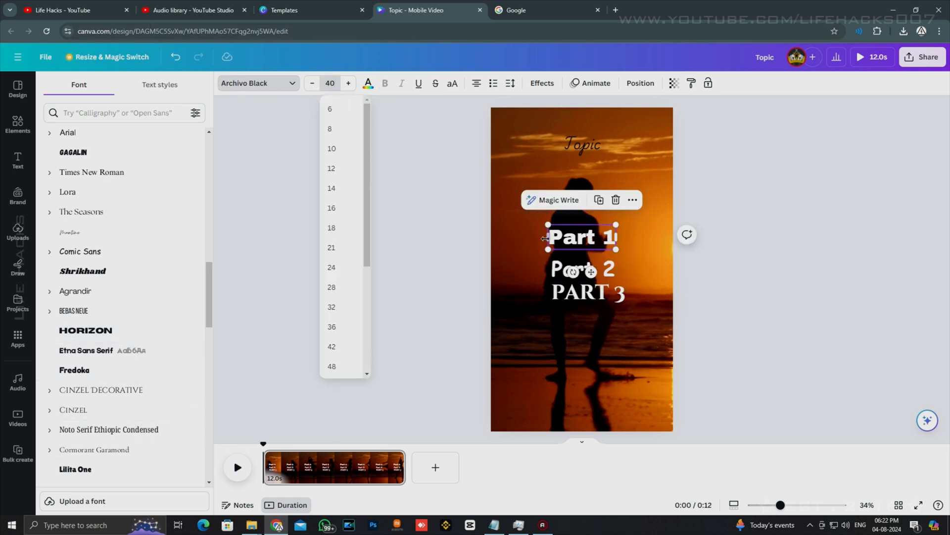
key("Return")
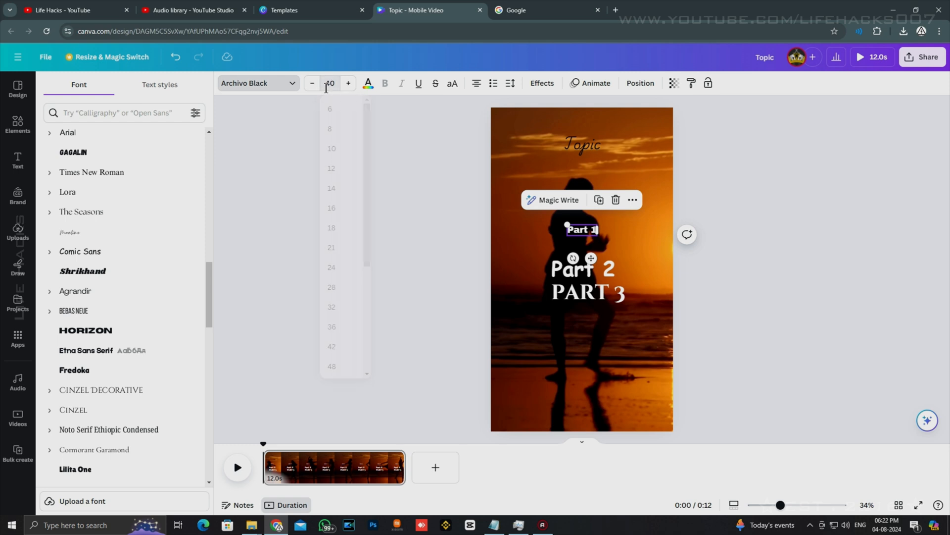
left_click(326, 88)
type("45")
key("Return")
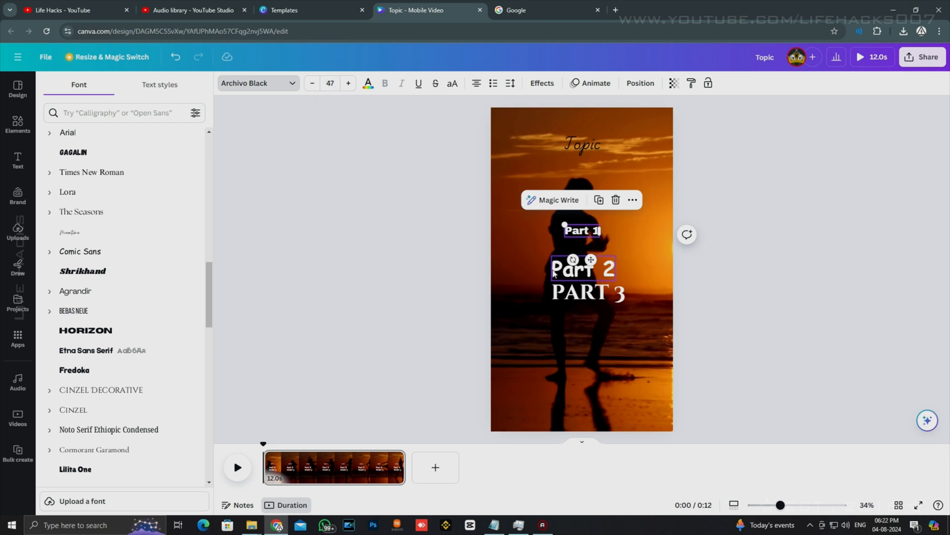
Step: Set the font size of both the Part 2 and part 3 texts to 47
left_click(555, 270)
left_click(330, 84)
type("45")
key("Return")
left_click(562, 295)
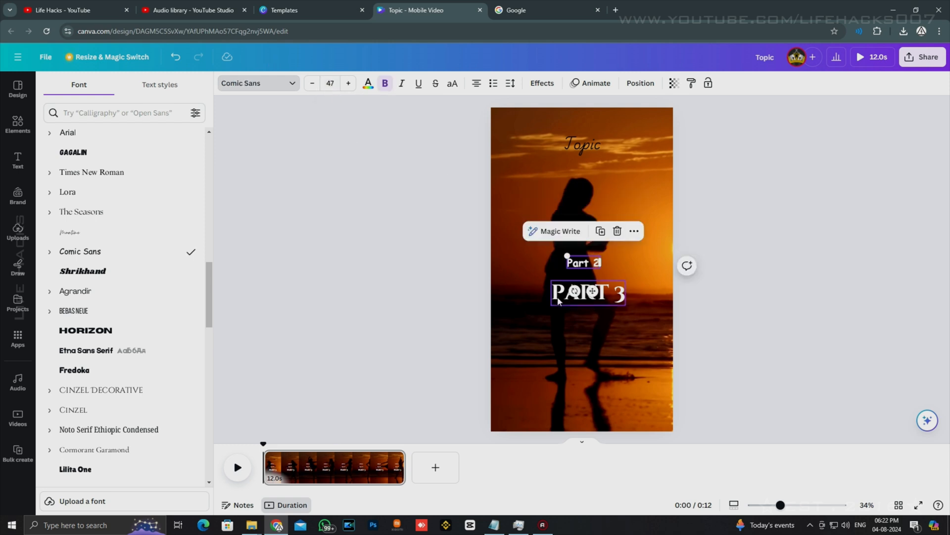
left_click(329, 83)
type("45")
key("Return")
left_click(710, 250)
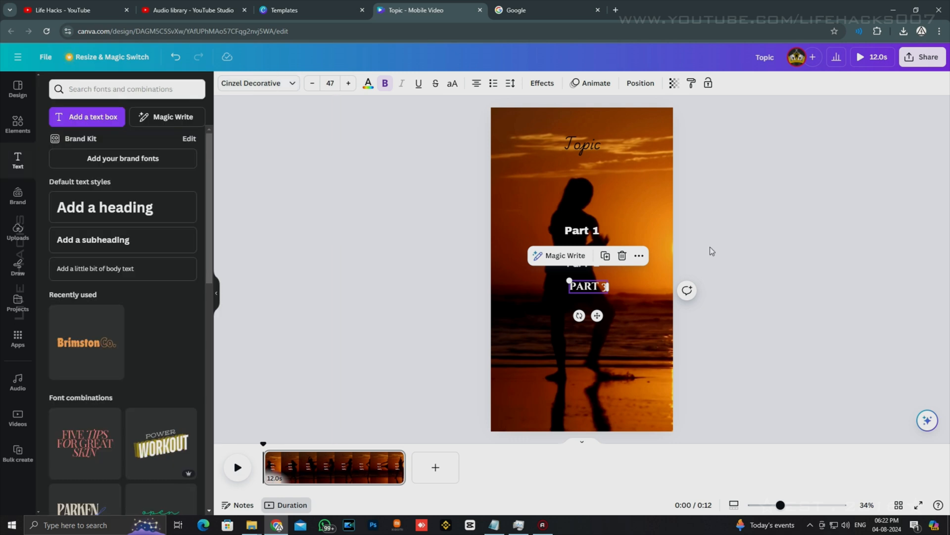
Step: Move the Part 1 text down, centred on the page just above Part 2
left_click(574, 250)
left_click_drag(574, 250, 585, 273)
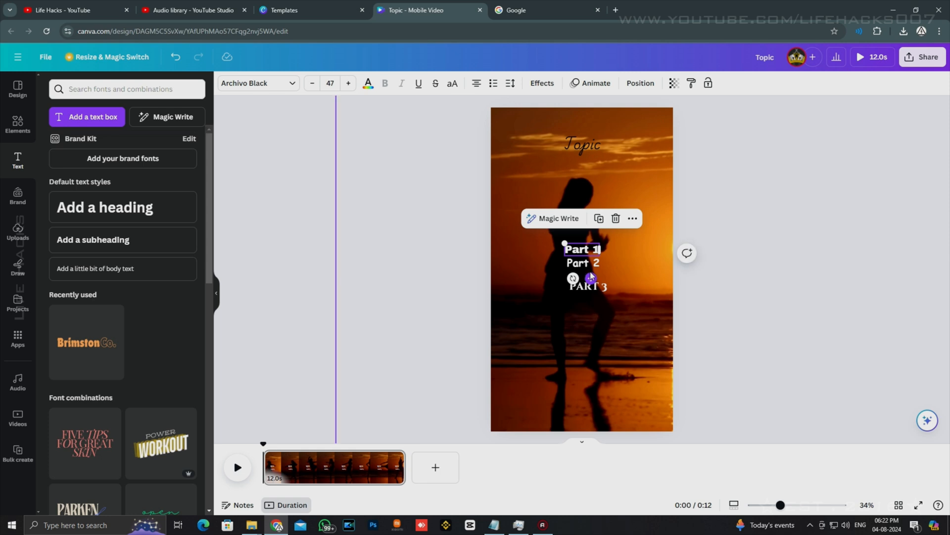
left_click(574, 270)
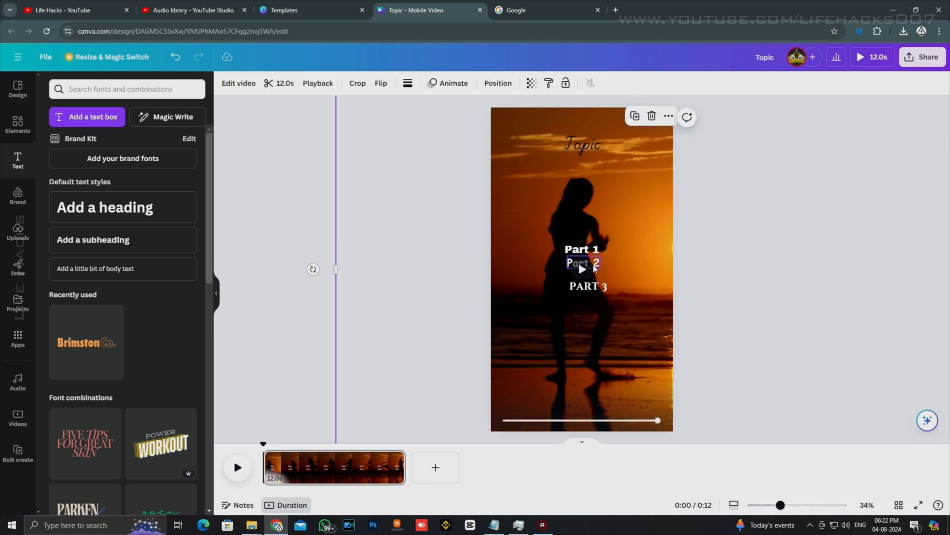
Step: Show the timing of the Part 1 text and shorten it to the first 4 seconds of the video
right_click(577, 250)
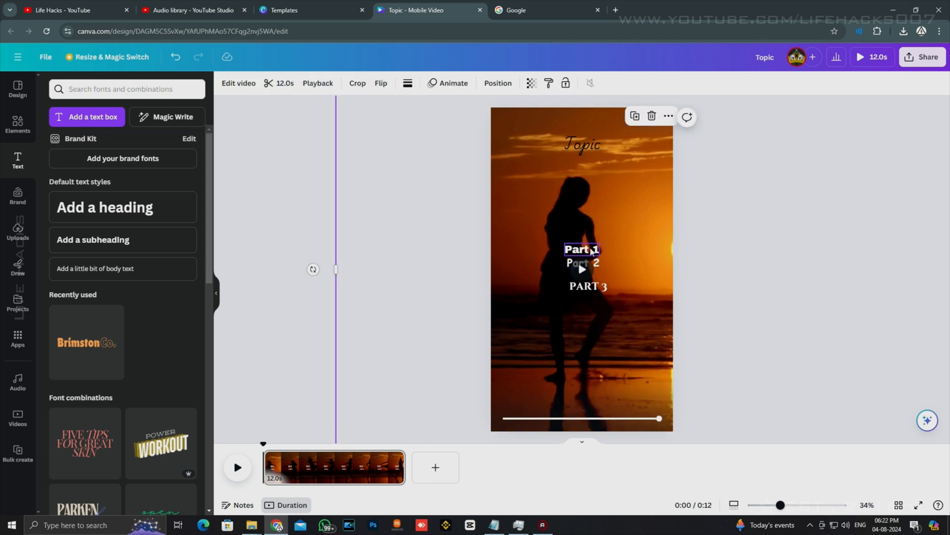
left_click(625, 391)
left_click_drag(404, 450, 311, 448)
Step: Trim the timing of the Part 2 text so it runs from 4 to 8 seconds, directly after Part 1
left_click(573, 264)
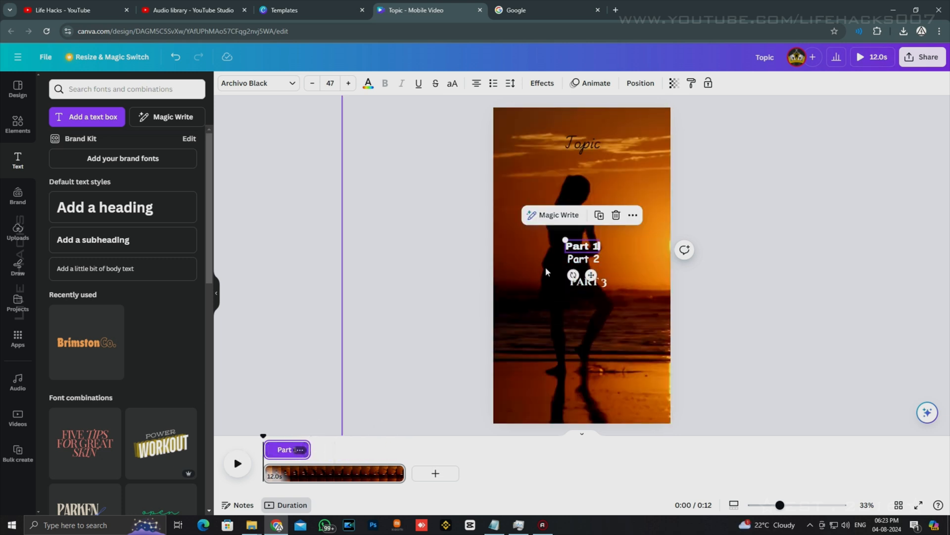
left_click_drag(266, 430, 313, 429)
left_click_drag(398, 449, 356, 451)
Step: Trim the start of the part 3 text's timing to 8 seconds so it fills the video's last third
left_click(588, 281)
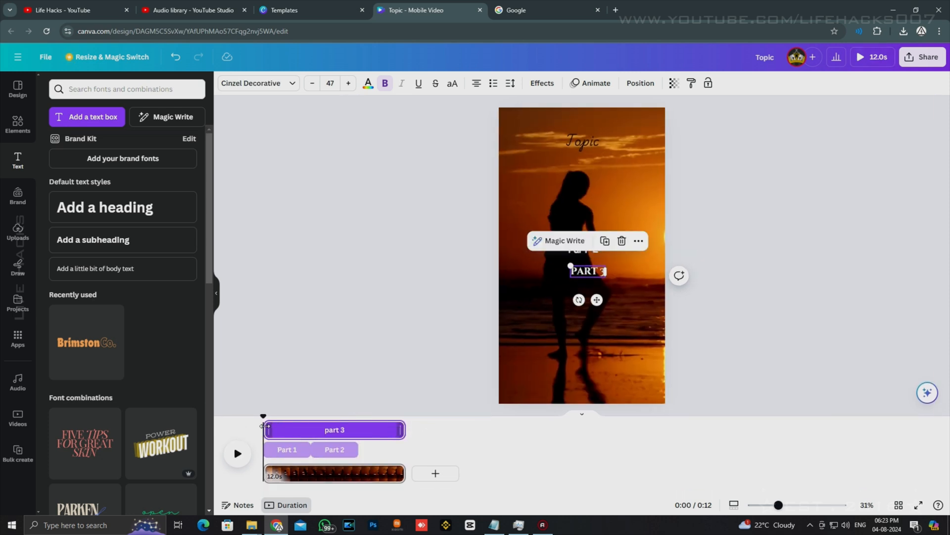
left_click_drag(267, 431, 360, 431)
left_click(757, 267)
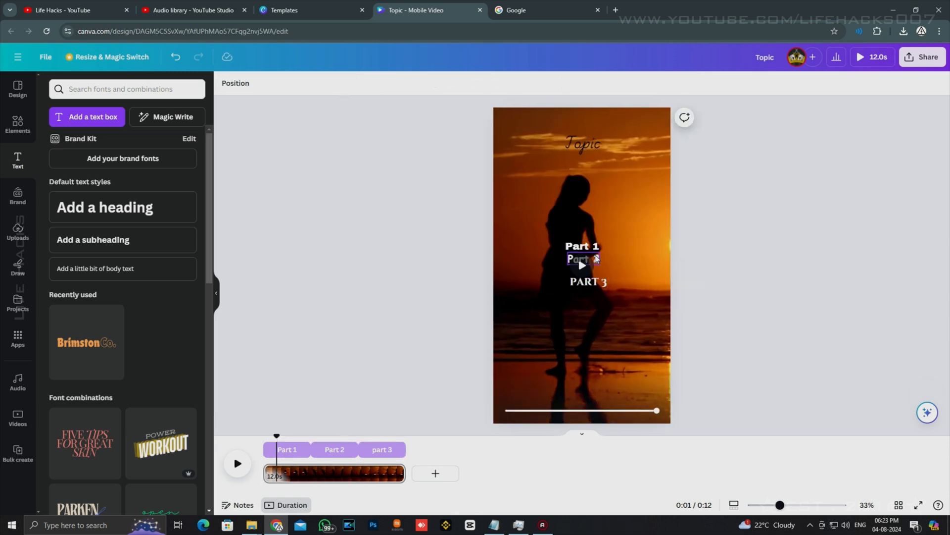
Step: Move the Part 2 and part 3 texts onto Part 1 so all three share the same spot on the page
left_click(596, 258)
scroll(584, 292, "up", 5)
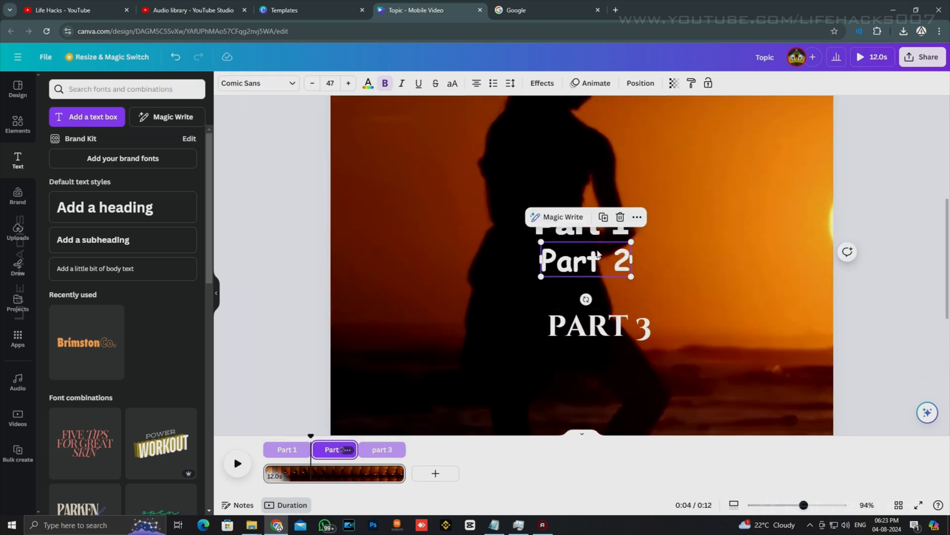
left_click(599, 337)
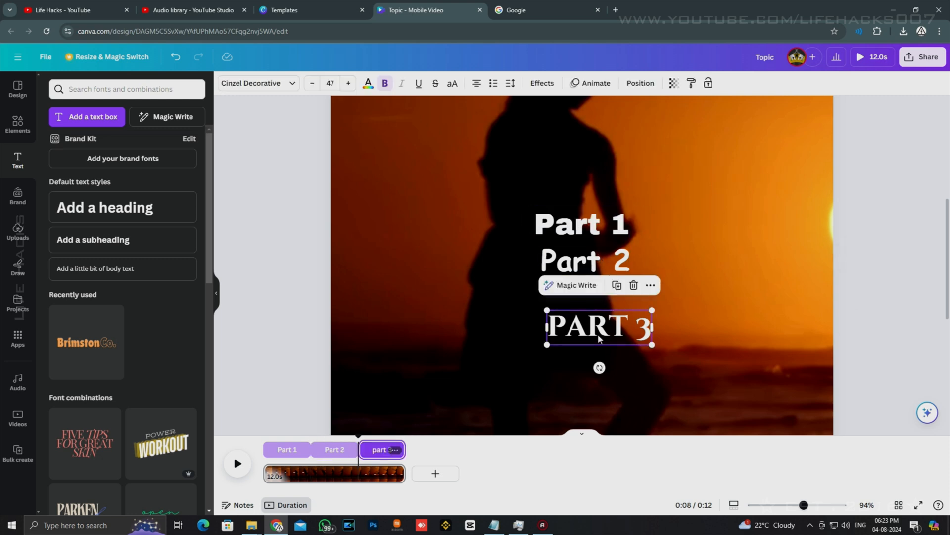
left_click_drag(581, 258, 588, 222)
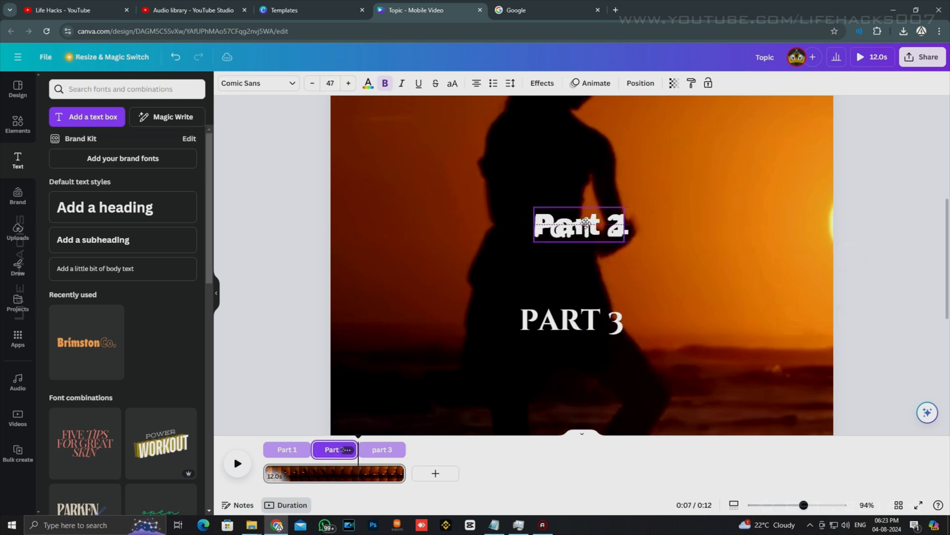
left_click_drag(593, 314, 604, 221)
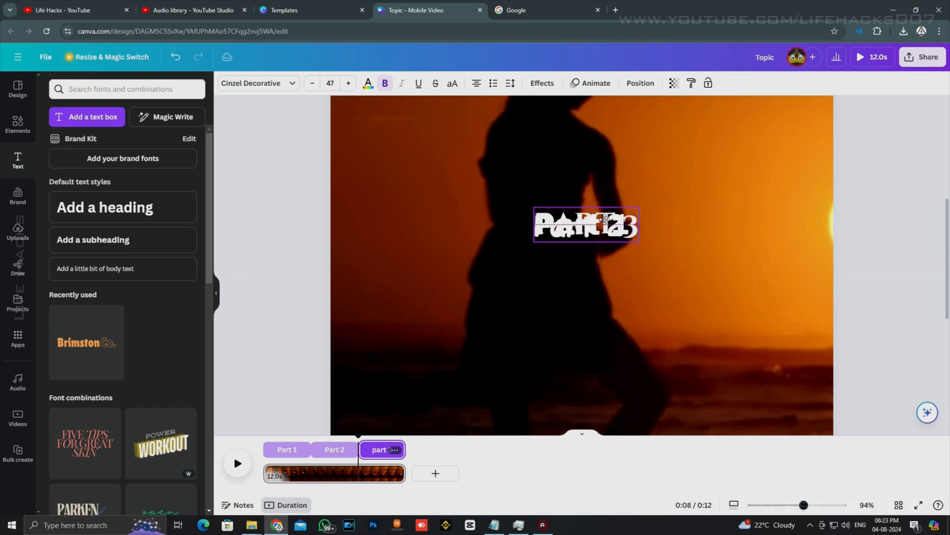
scroll(609, 240, "down", 2)
scroll(583, 273, "up", 3)
scroll(498, 259, "down", 5)
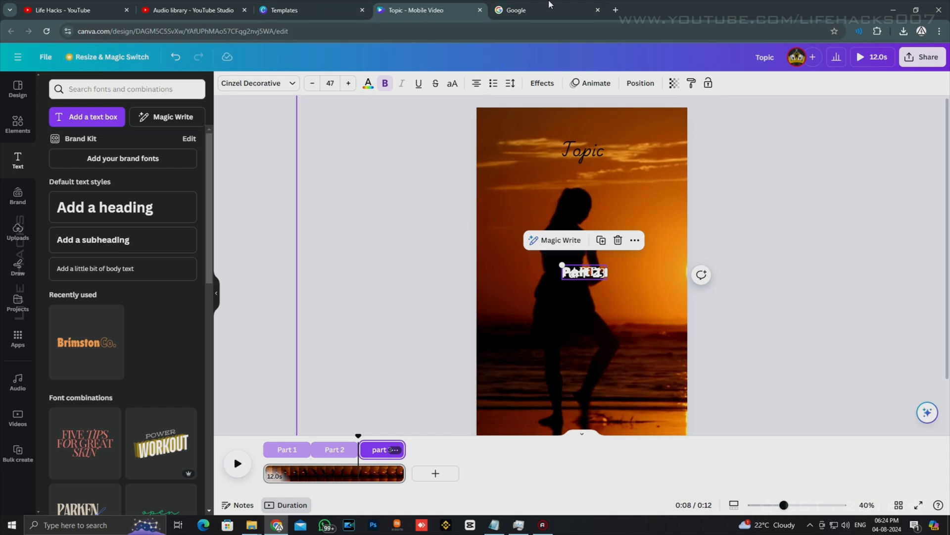
Step: Switch to the Google browser tab, look up ChatGPT and open its chat page
left_click(534, 10)
left_click(534, 36)
left_click(522, 243)
type("chat")
key("Down")
key("Return")
scroll(165, 343, "down", 3)
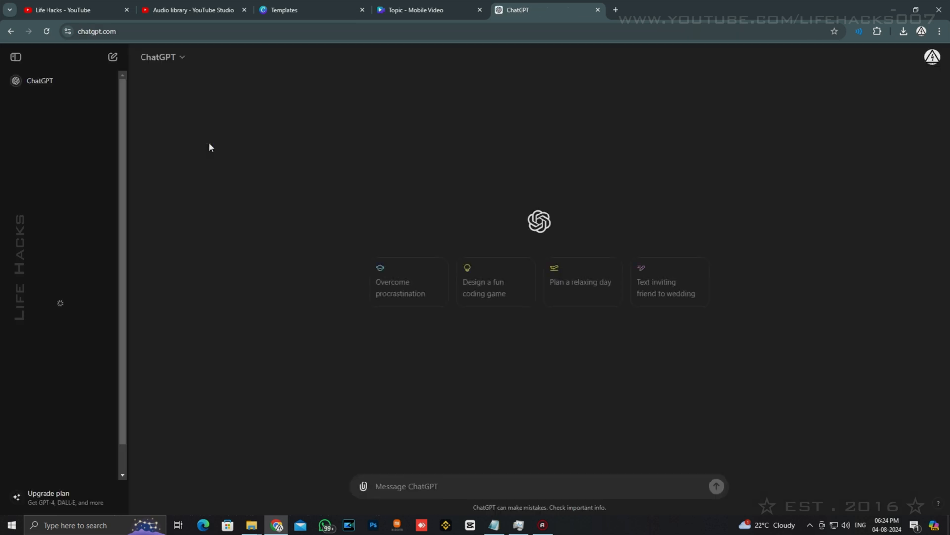
Step: Copy the prepared prompt from the text note and send it to ChatGPT, requesting 100 fact sets in a Topic, part 1, part 2, part 3 table
left_click(494, 525)
left_click(301, 211)
key("ctrl+a")
left_click(893, 219)
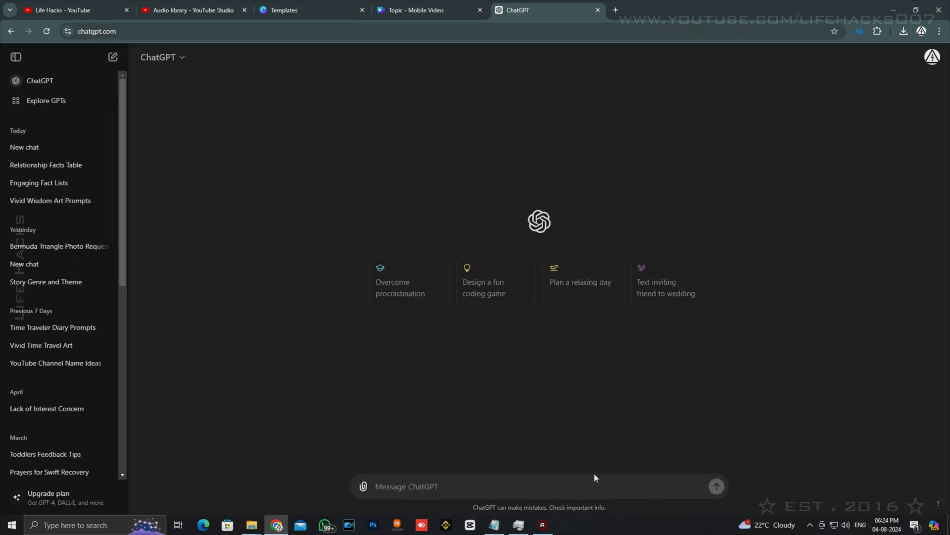
key("ctrl+v")
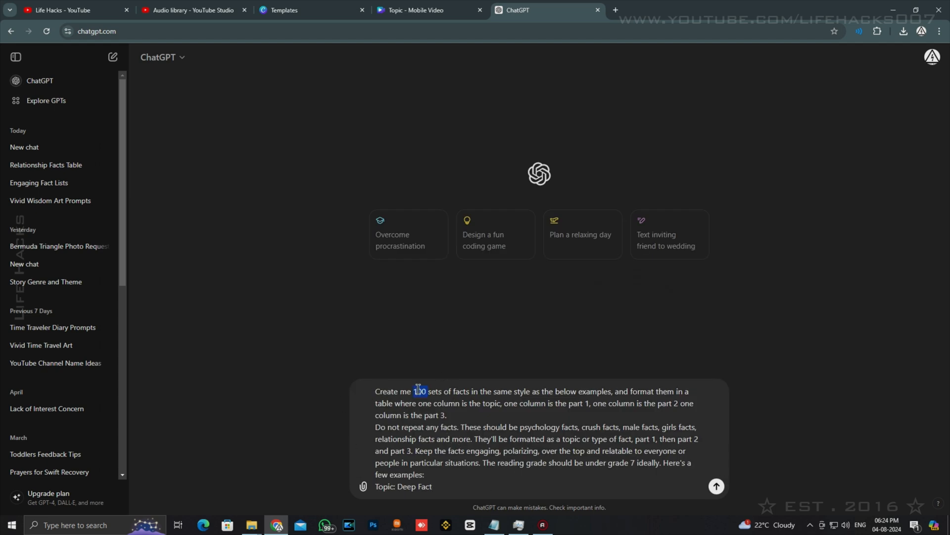
left_click(717, 487)
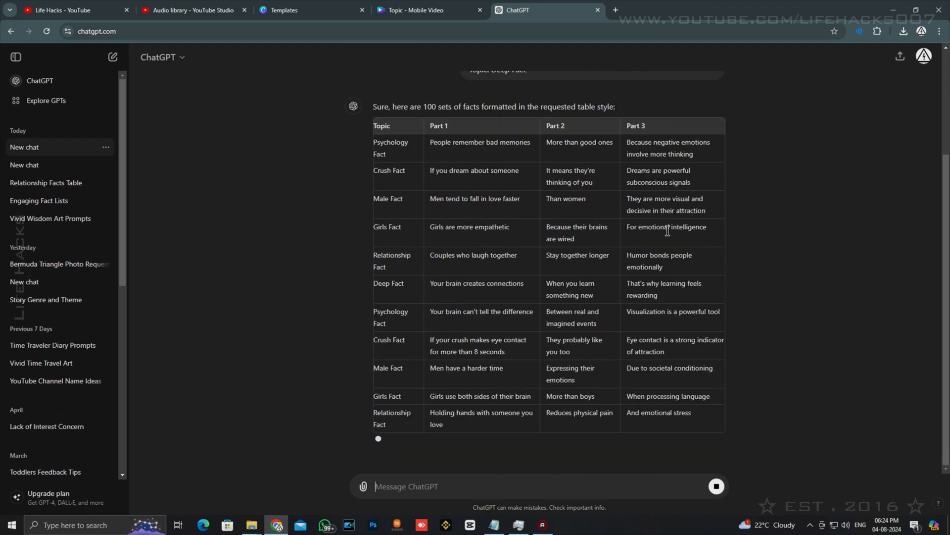
Step: Copy all fact rows of the generated table, from the first Psychology Fact row to the last row, leaving out the header
scroll(648, 277, "down", 10)
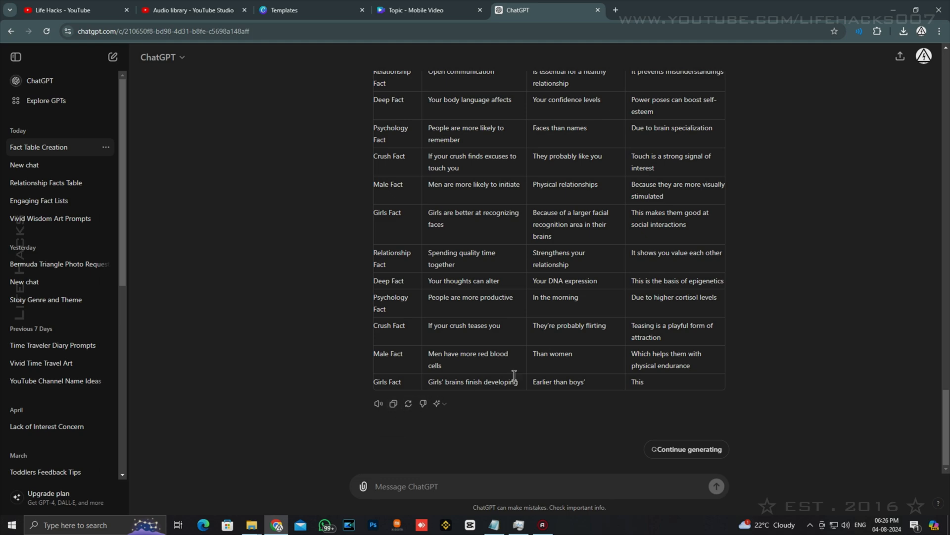
scroll(530, 371, "up", 10)
scroll(530, 369, "up", 15)
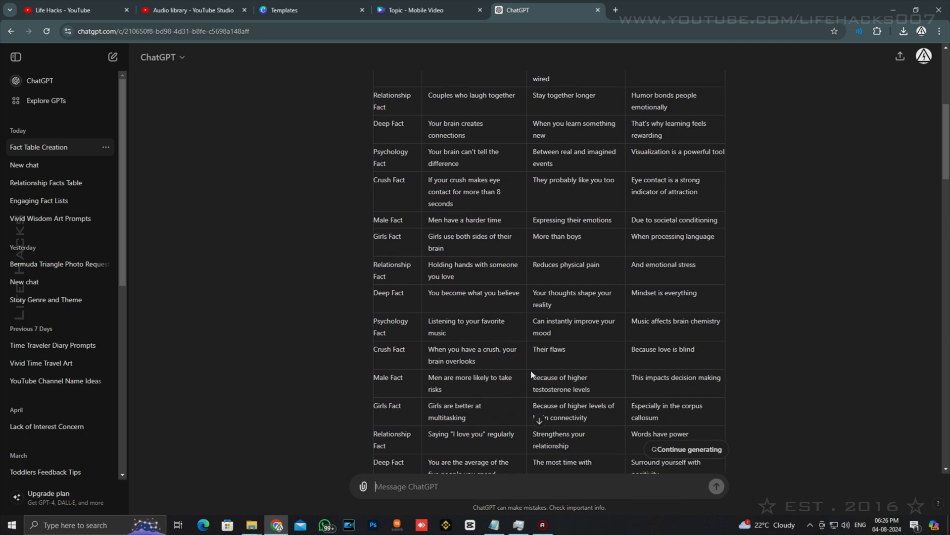
scroll(532, 374, "down", 3)
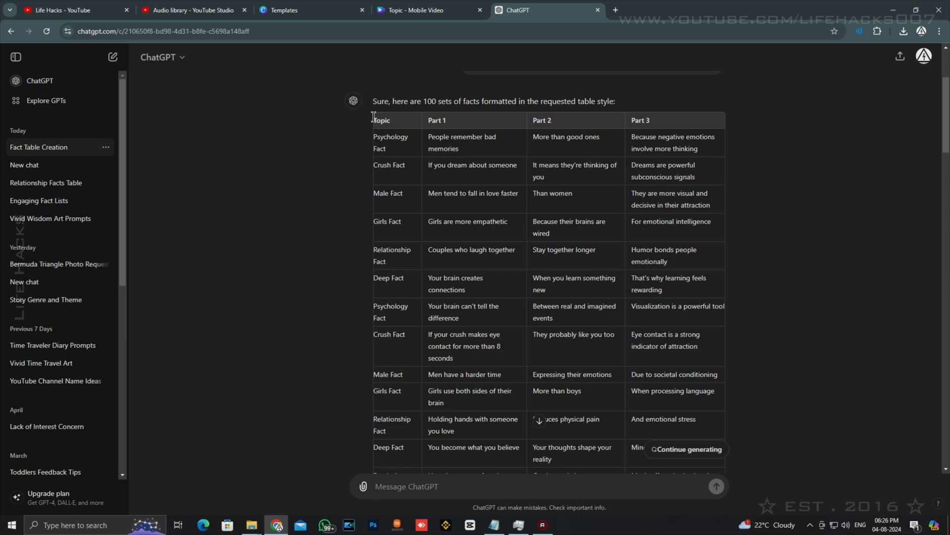
left_click(407, 146)
left_click_drag(383, 145, 666, 384)
scroll(544, 247, "down", 15)
scroll(739, 345, "down", 12)
scroll(689, 381, "down", 8)
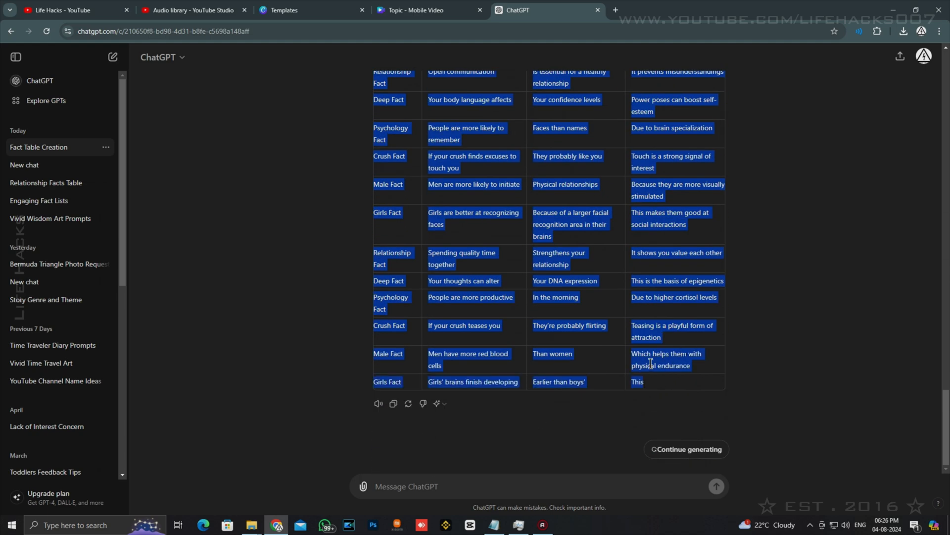
right_click(651, 368)
left_click(681, 239)
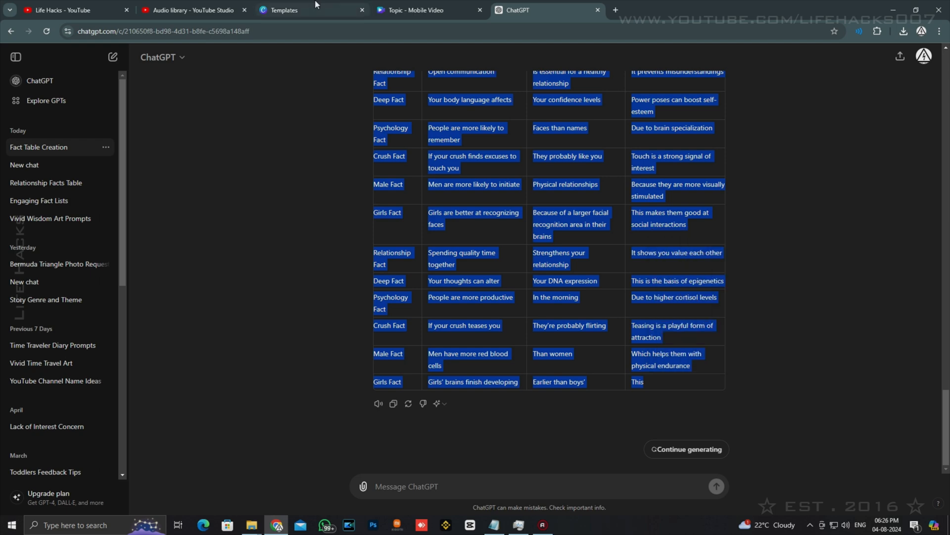
Step: Switch to the Canva mobile video design and open the Bulk create app's manual data entry table
left_click(415, 10)
left_click(302, 5)
left_click(386, 5)
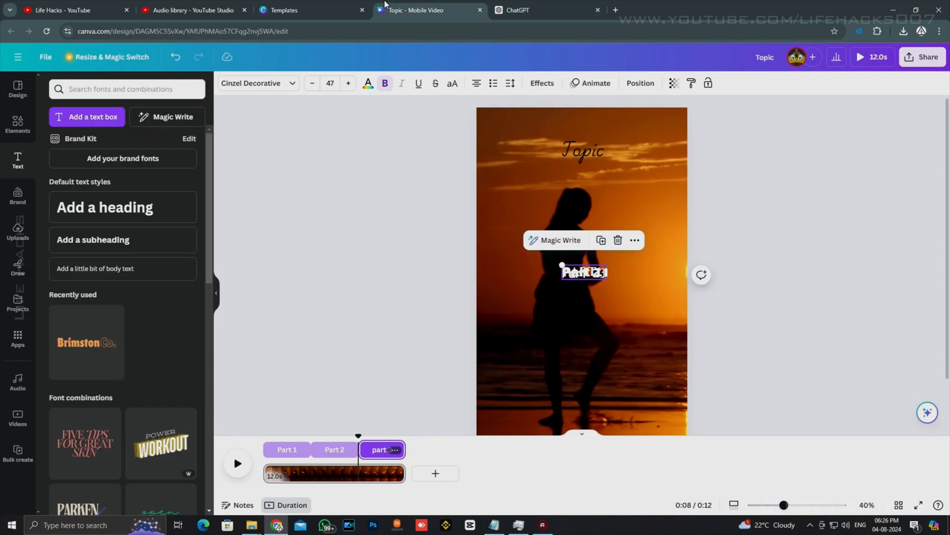
left_click(581, 156)
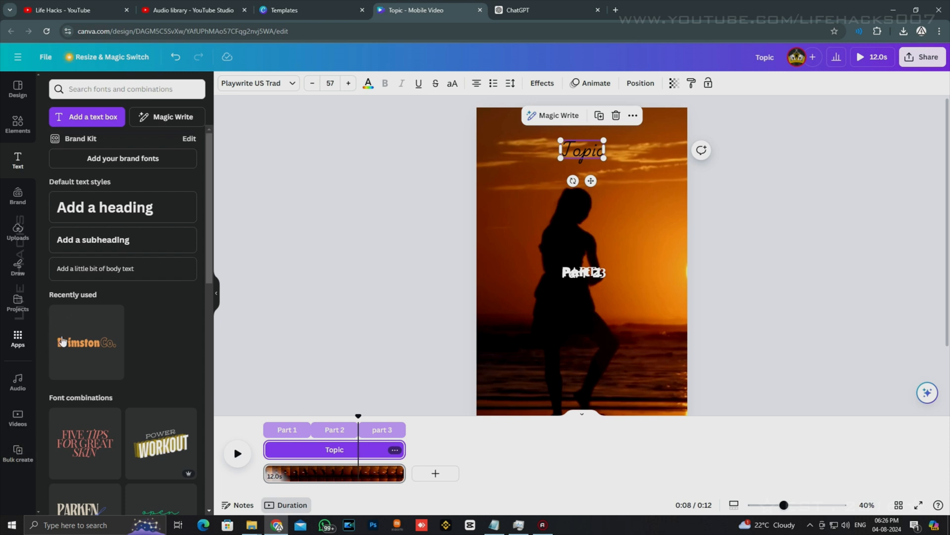
scroll(129, 293, "down", 3)
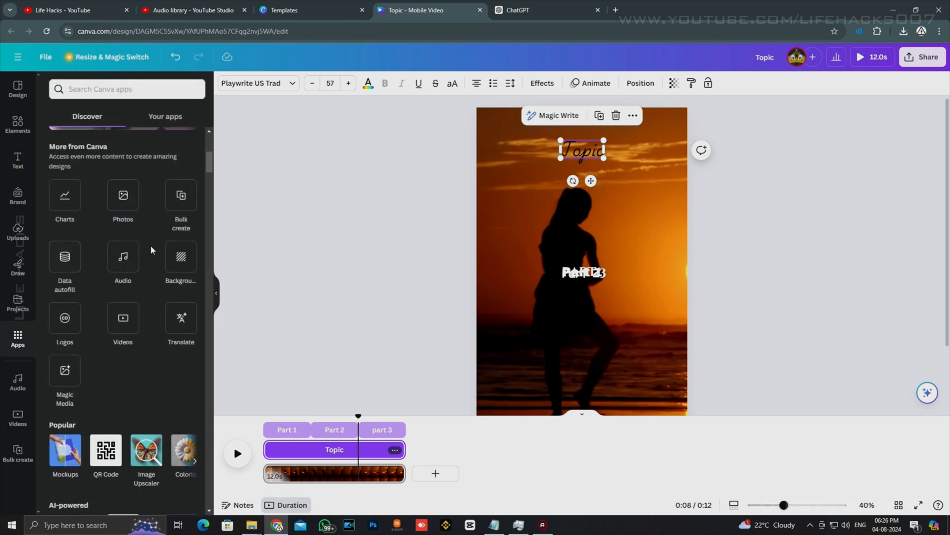
left_click(181, 198)
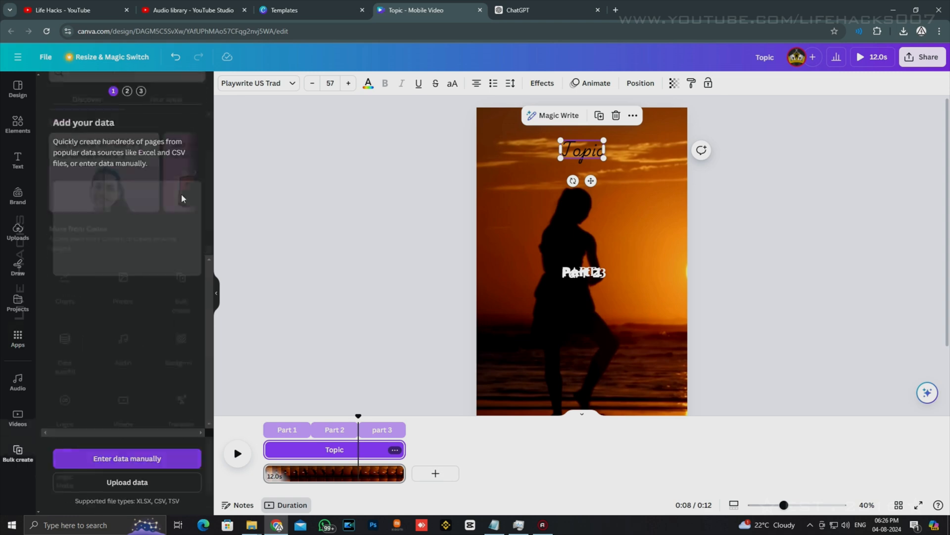
left_click(144, 454)
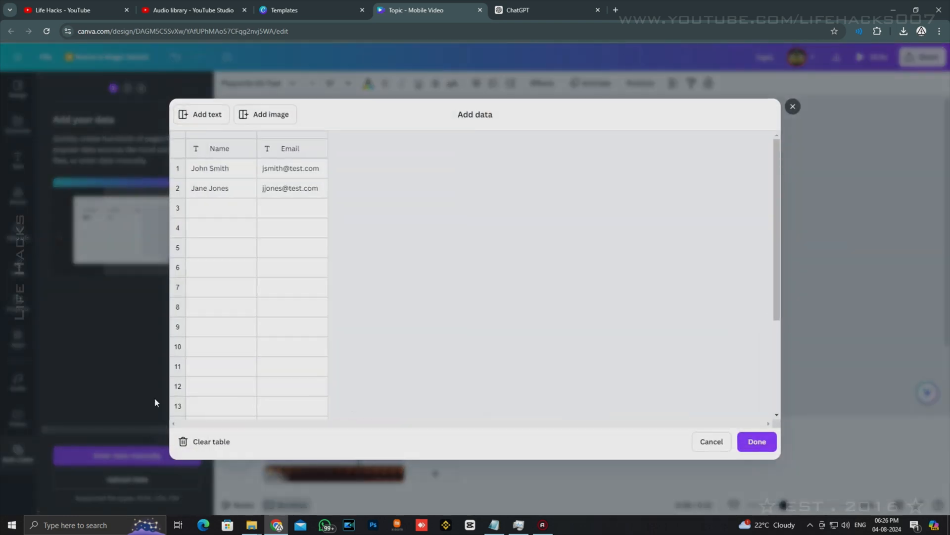
Step: Paste the copied fact rows into the data table starting at the Name header cell, check the rows and accept the data
right_click(194, 153)
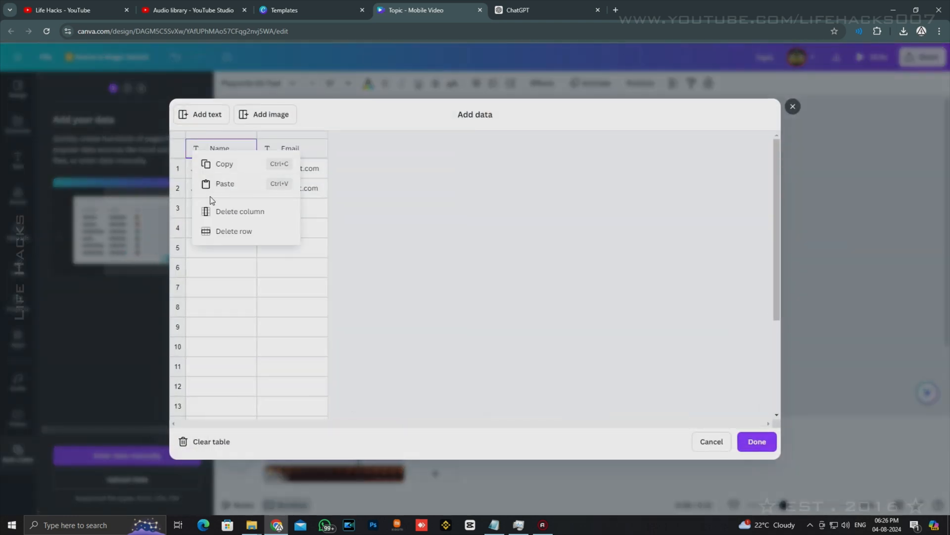
left_click(223, 186)
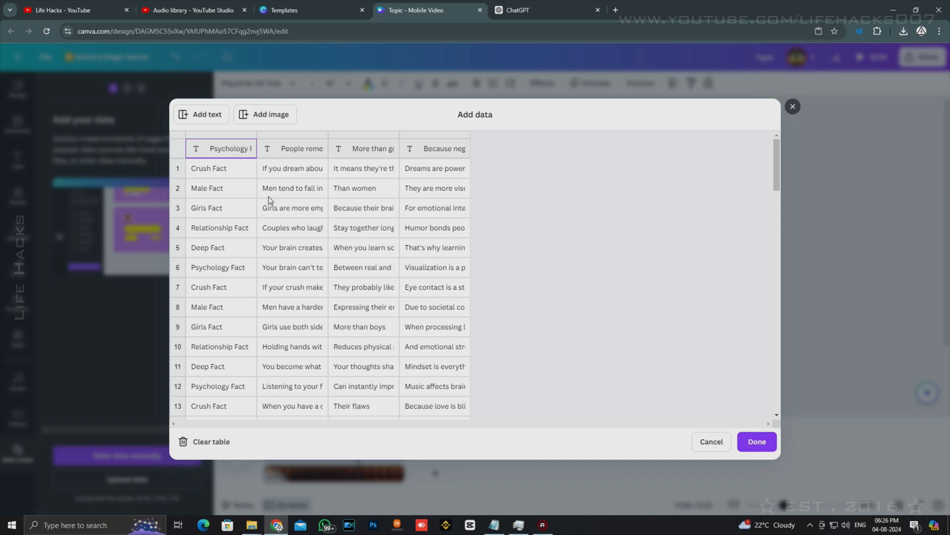
scroll(319, 188, "down", 15)
scroll(333, 220, "down", 10)
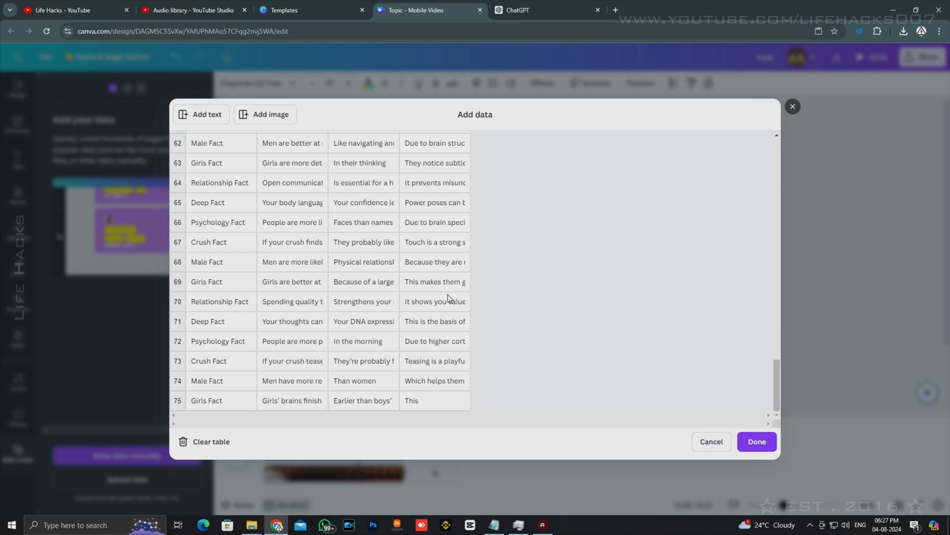
scroll(511, 310, "up", 20)
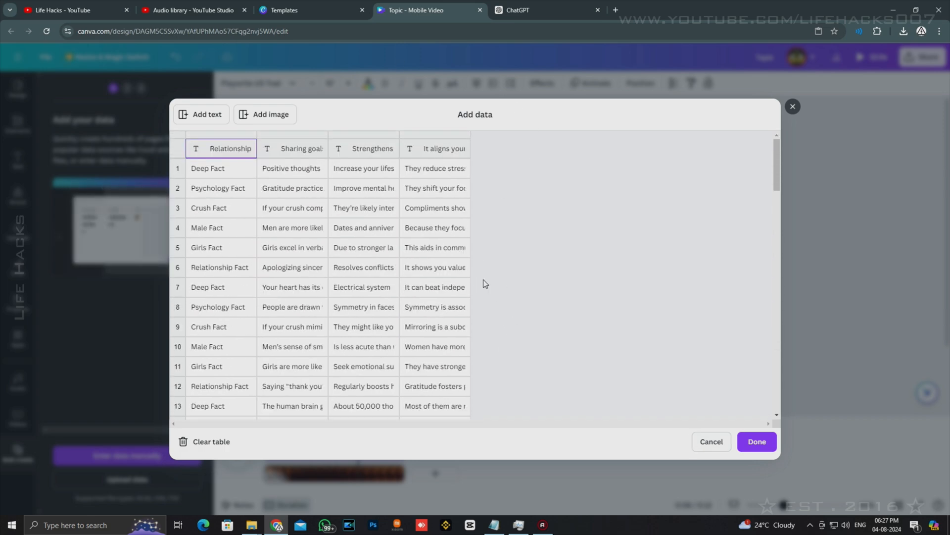
left_click(757, 441)
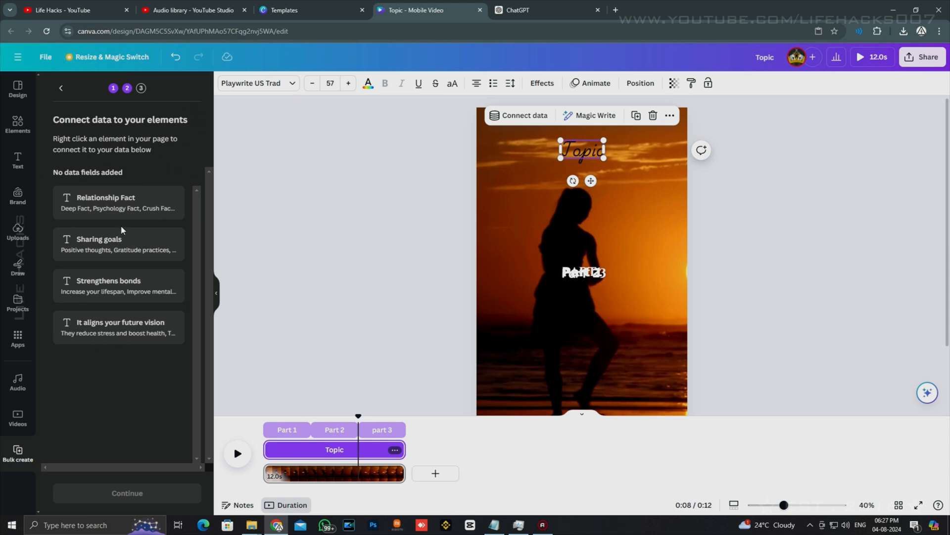
Step: Connect the Topic text to the Relationship Fact data field
right_click(594, 158)
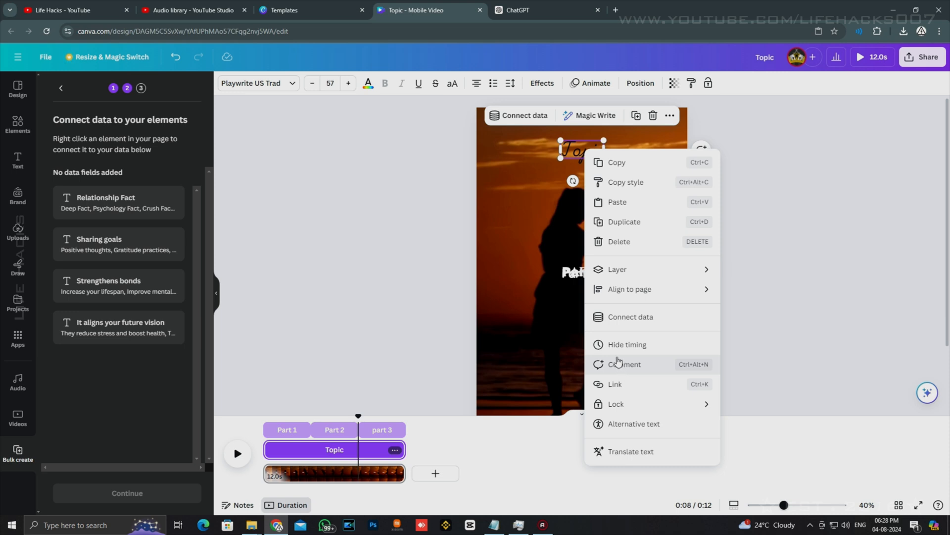
left_click(615, 319)
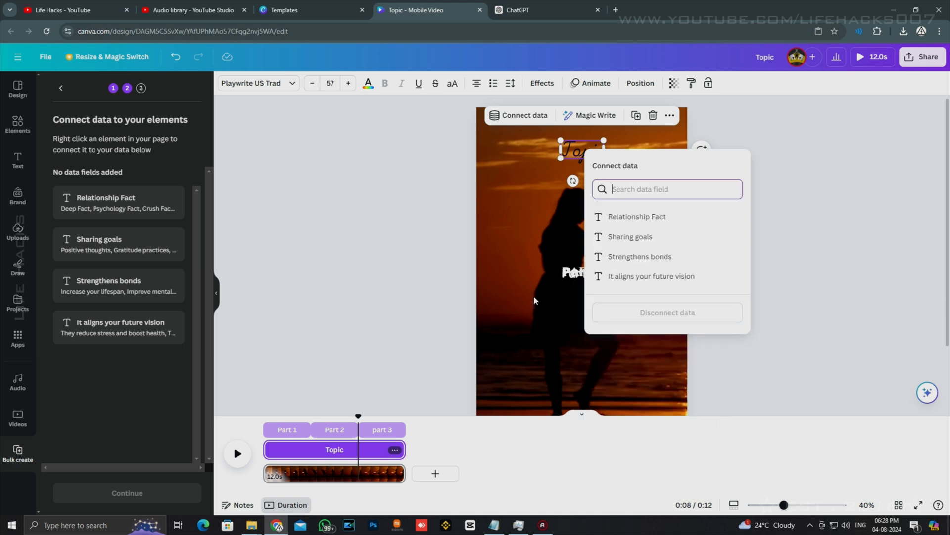
left_click(604, 221)
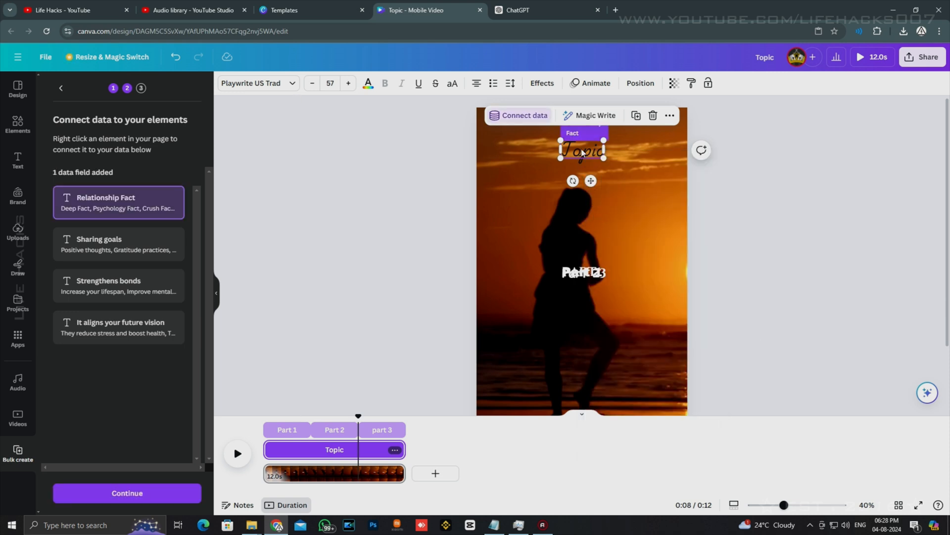
Step: Move the part 3 and Part 2 texts off Part 1 so the three overlapping texts can be selected separately
left_click(599, 272)
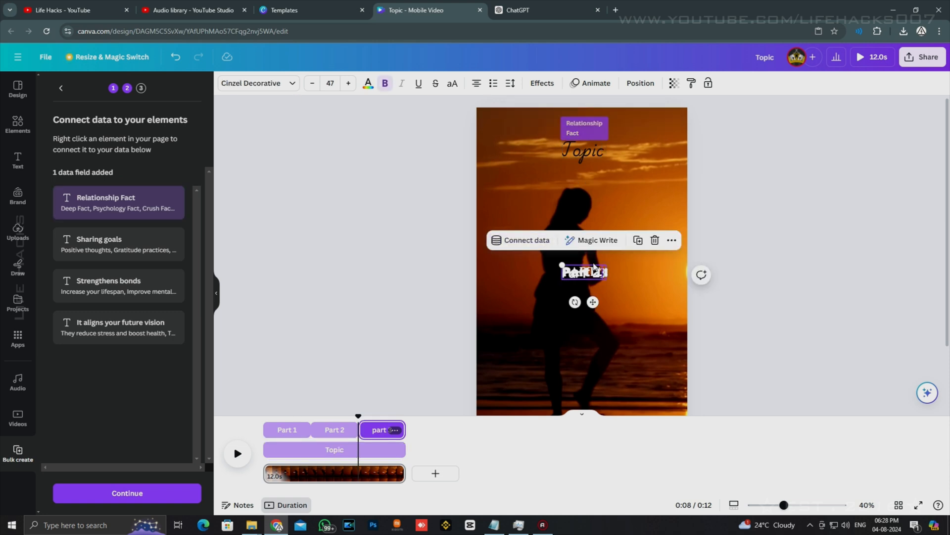
scroll(596, 276, "up", 5)
left_click_drag(599, 266, 705, 272)
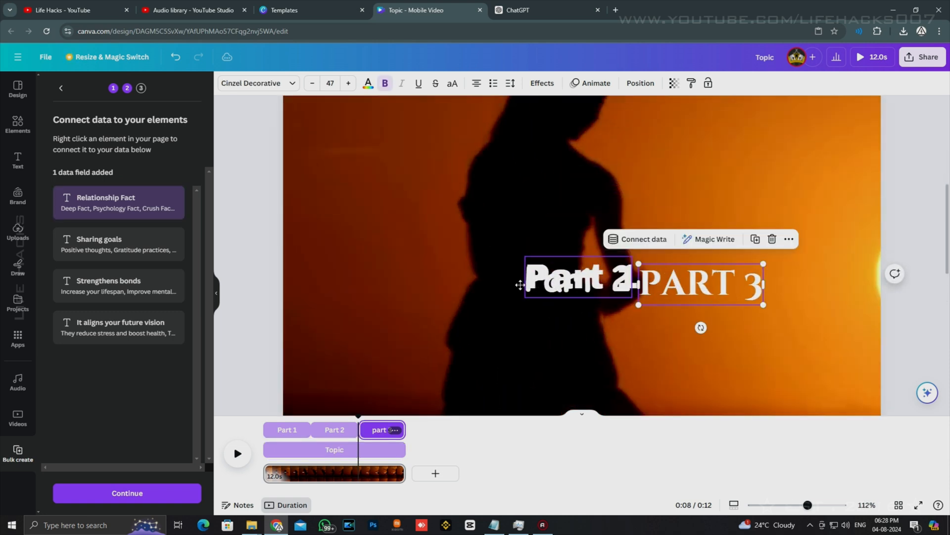
left_click_drag(541, 286, 474, 308)
Step: Connect the Part 1 text to the Sharing goals data field
left_click(569, 275)
right_click(597, 275)
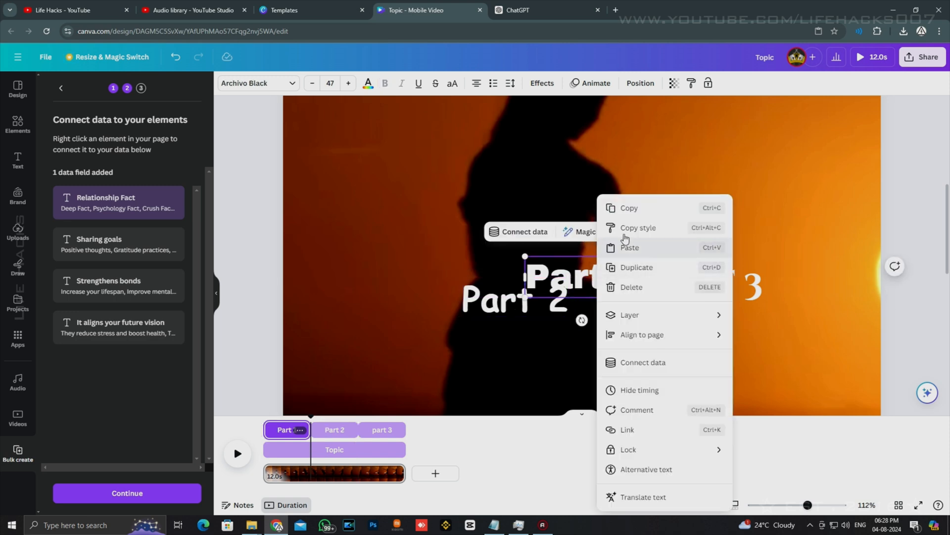
left_click(613, 363)
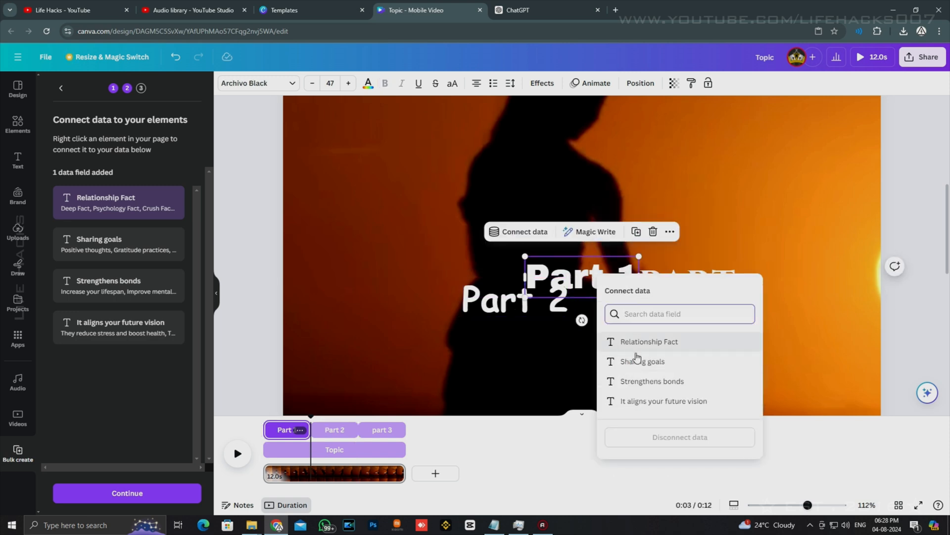
left_click(639, 361)
Step: Connect the Part 2 text to the Strengthens bonds data field
right_click(485, 306)
left_click(535, 361)
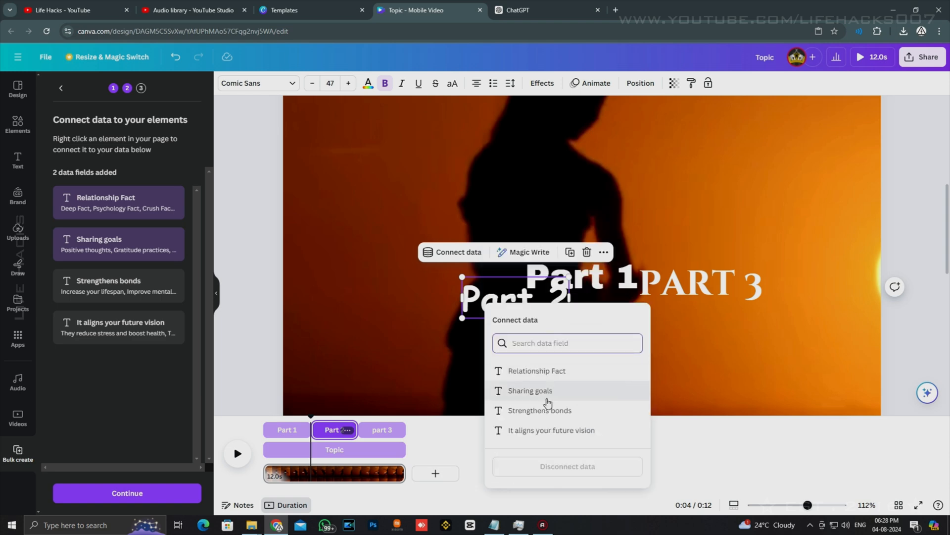
left_click(541, 411)
Step: Connect the part 3 text to the It aligns your future vision data field
left_click(698, 284)
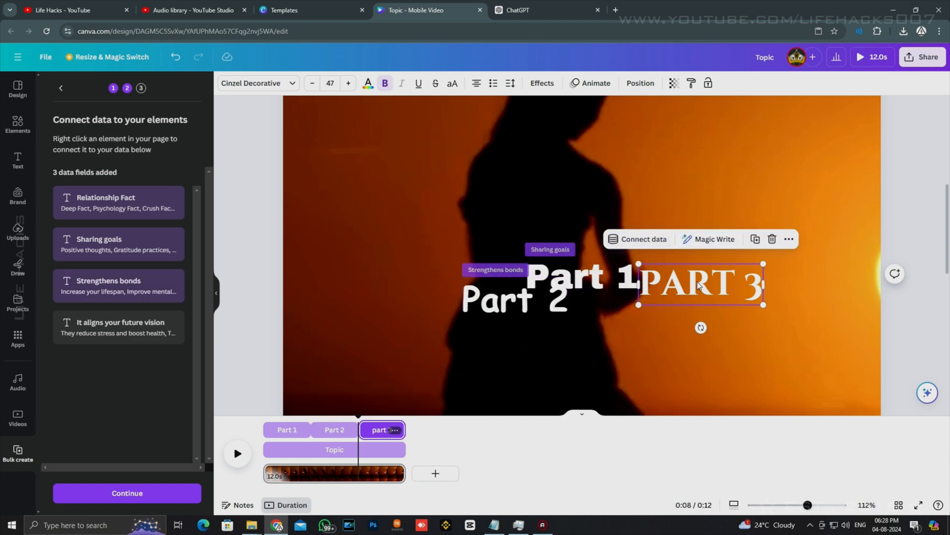
right_click(698, 284)
left_click(714, 363)
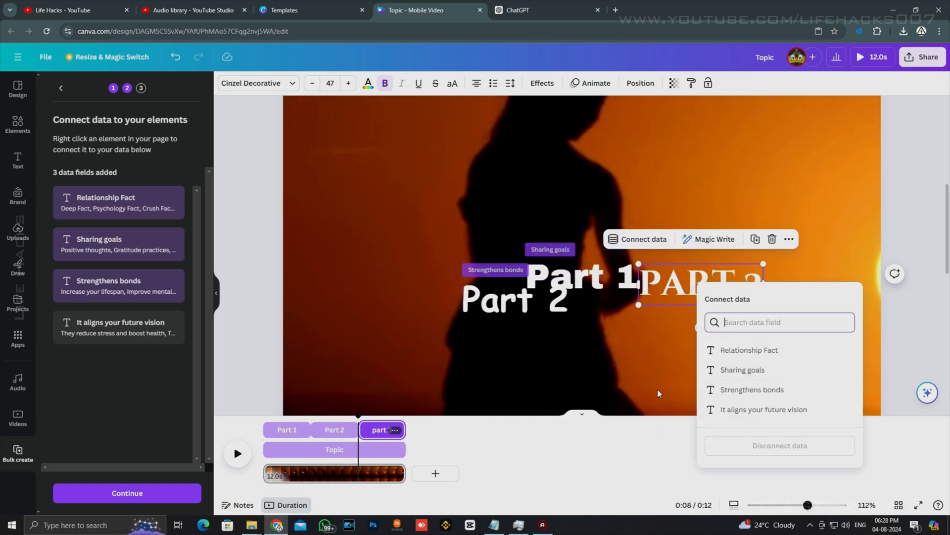
left_click(741, 408)
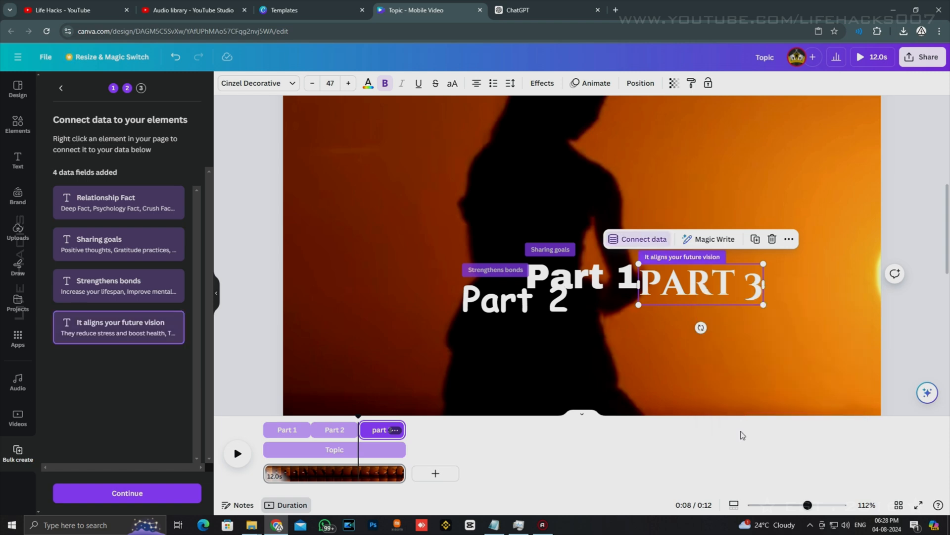
Step: Move the Part 2 and part 3 texts back onto Part 1 so all three overlap at the same spot
left_click(550, 303)
left_click_drag(551, 303, 619, 278)
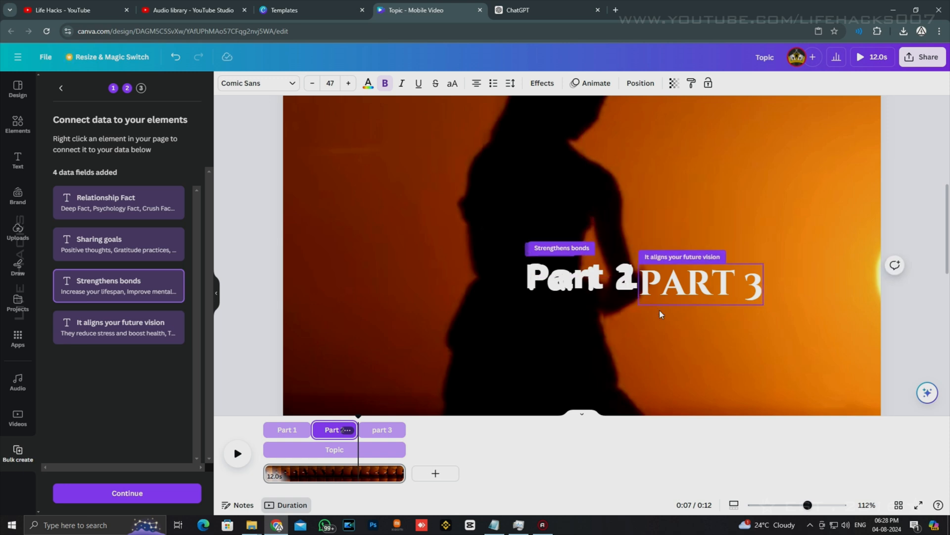
left_click(707, 292)
left_click_drag(708, 292, 593, 285)
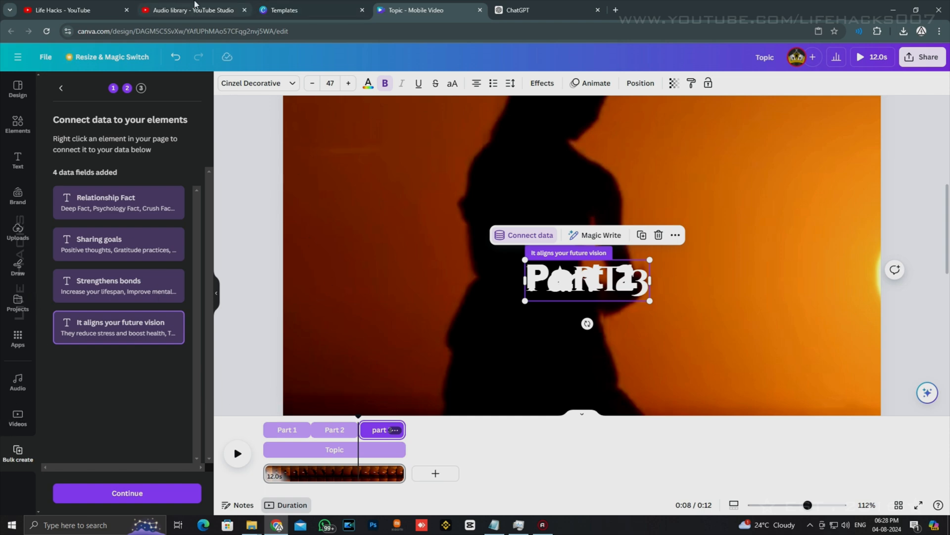
Step: Switch to YouTube Studio's audio library and preview several tracks, including Get Over It, House on the Hill, In The Wild and Chotis de los Muertos
left_click(195, 5)
scroll(346, 268, "down", 5)
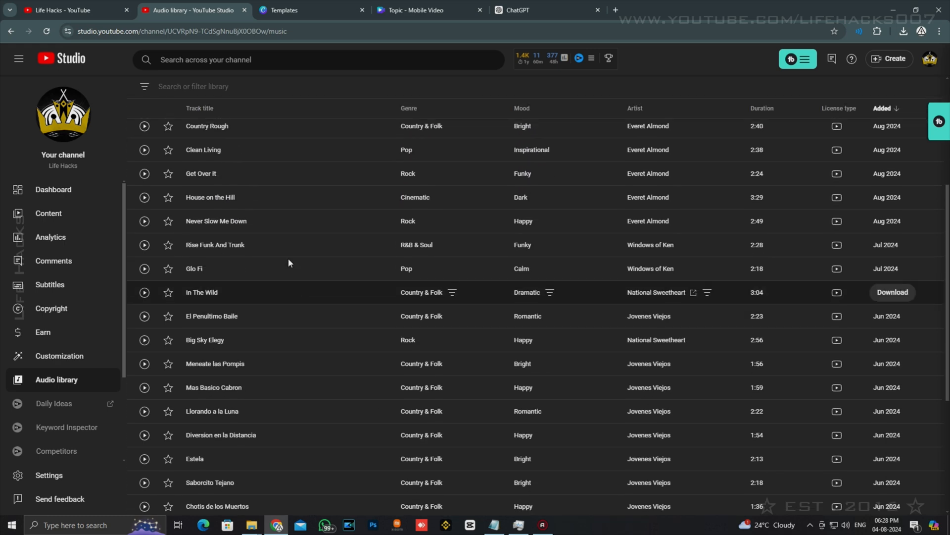
scroll(291, 260, "up", 2)
left_click(144, 239)
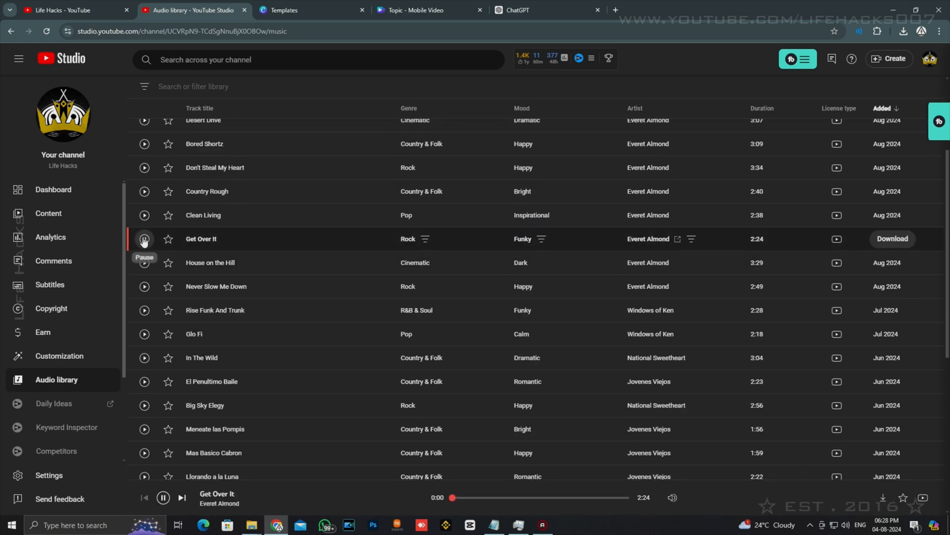
left_click(144, 263)
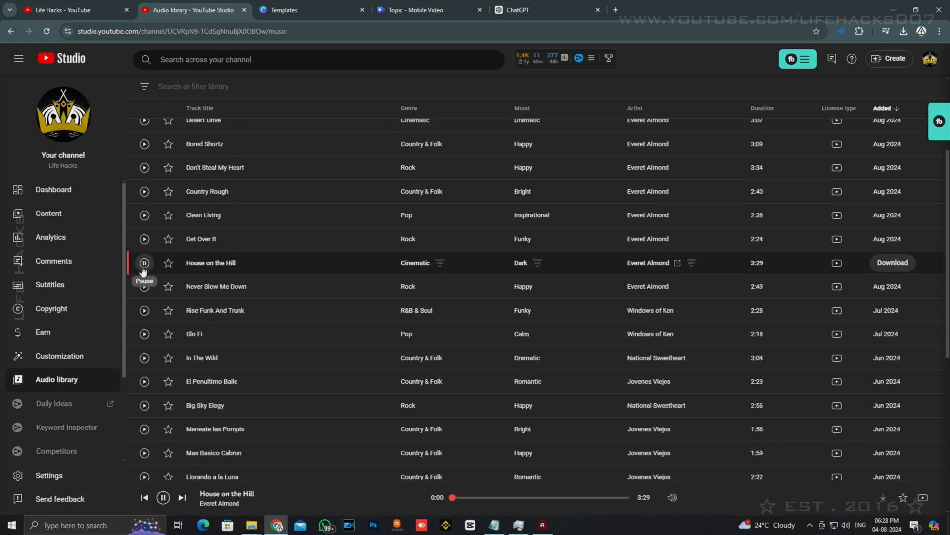
scroll(168, 283, "down", 3)
scroll(158, 280, "up", 3)
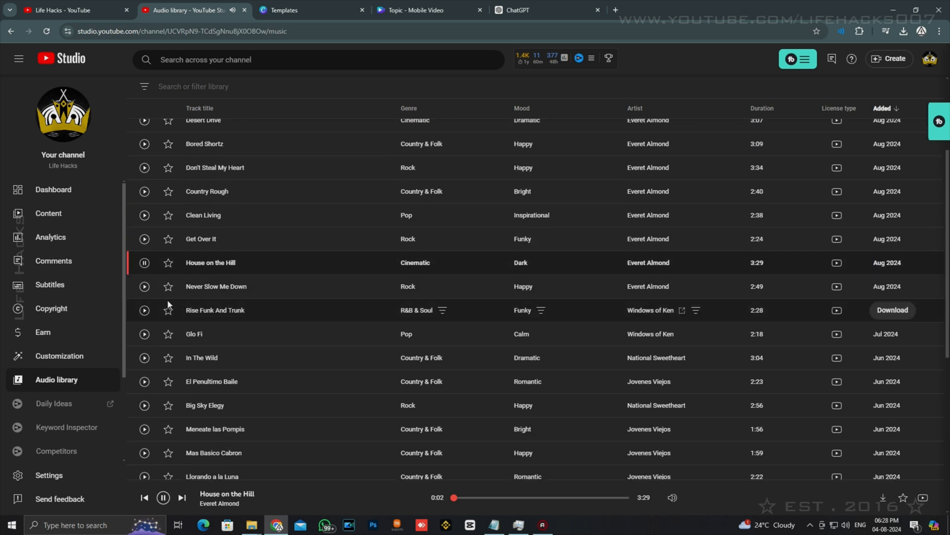
left_click(145, 286)
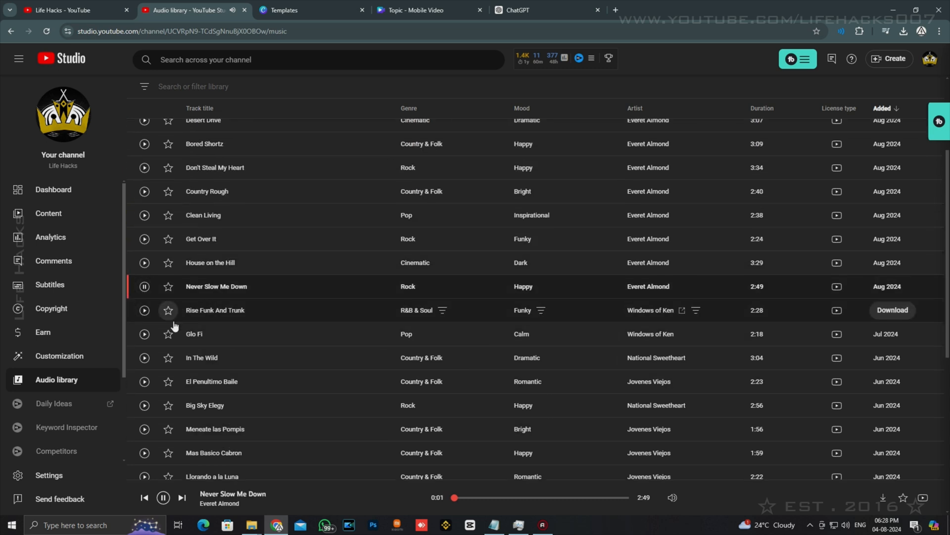
left_click(144, 310)
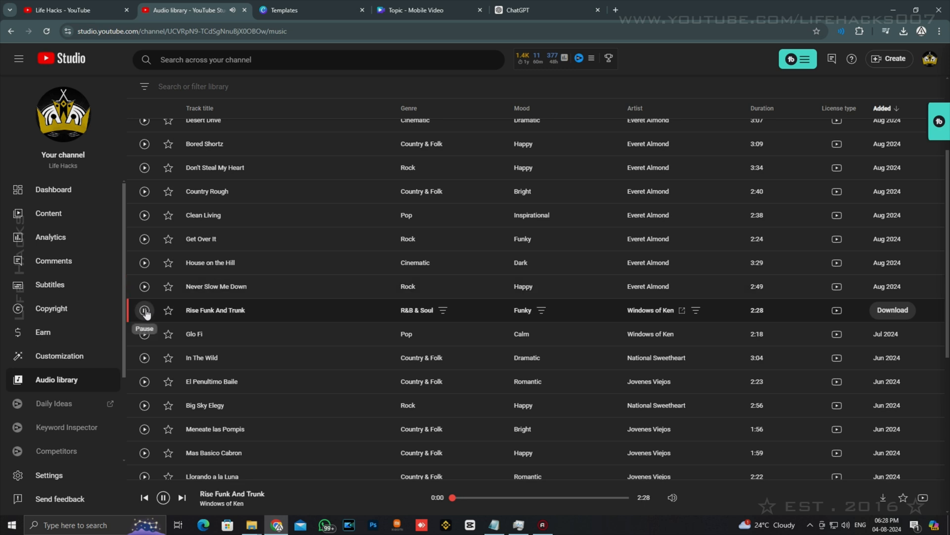
scroll(148, 297, "down", 2)
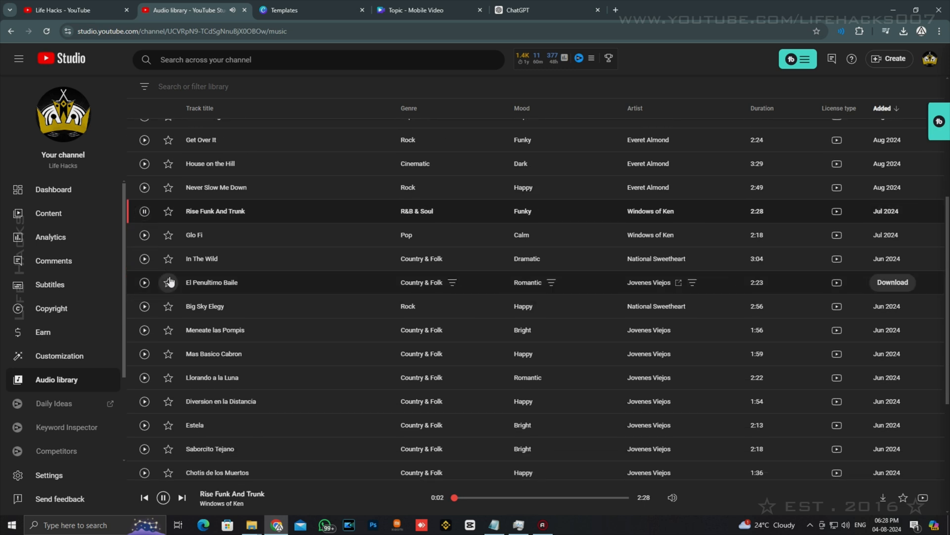
left_click(145, 258)
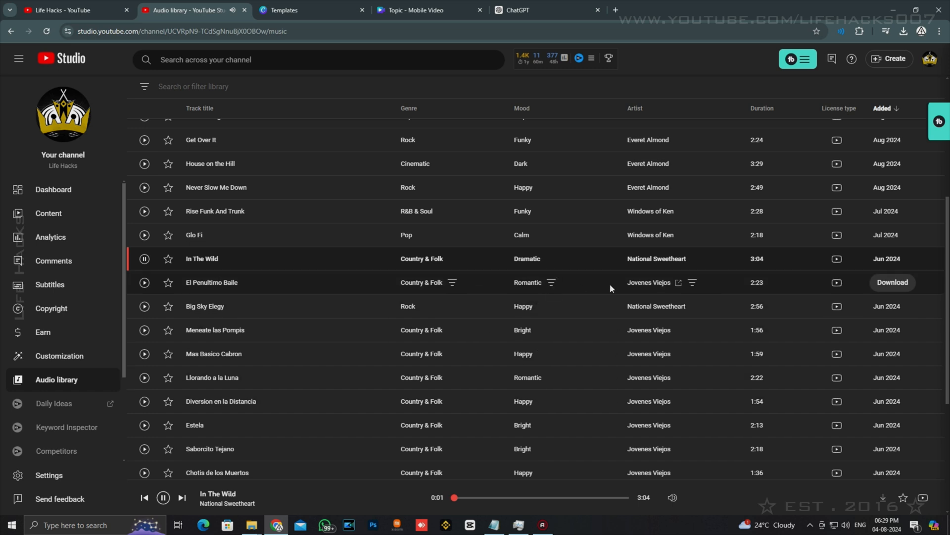
scroll(261, 281, "down", 3)
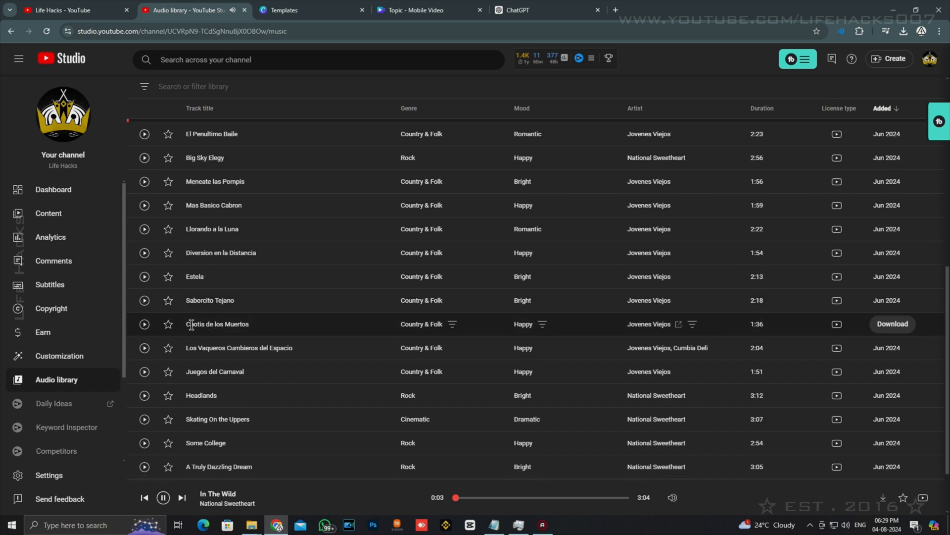
left_click(145, 324)
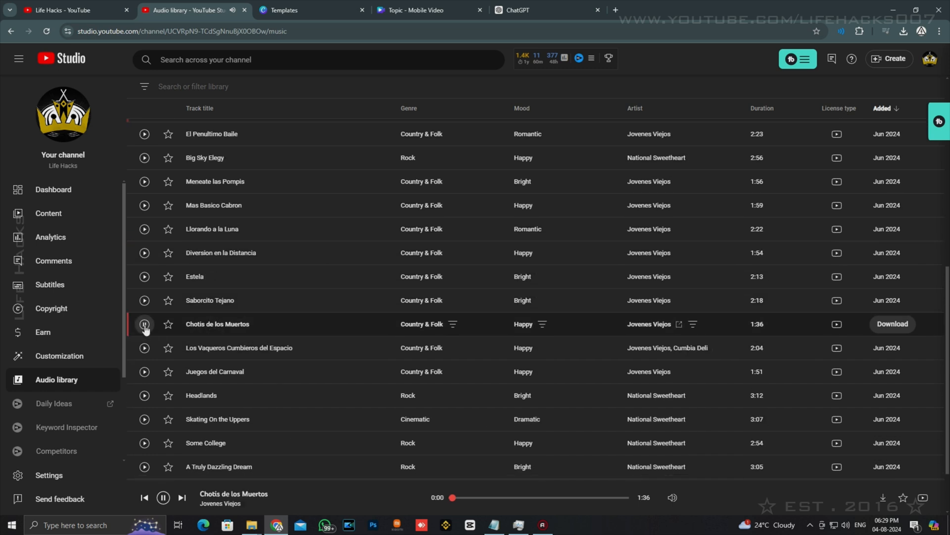
Step: Filter the audio library's music by the Calm mood
scroll(314, 304, "up", 5)
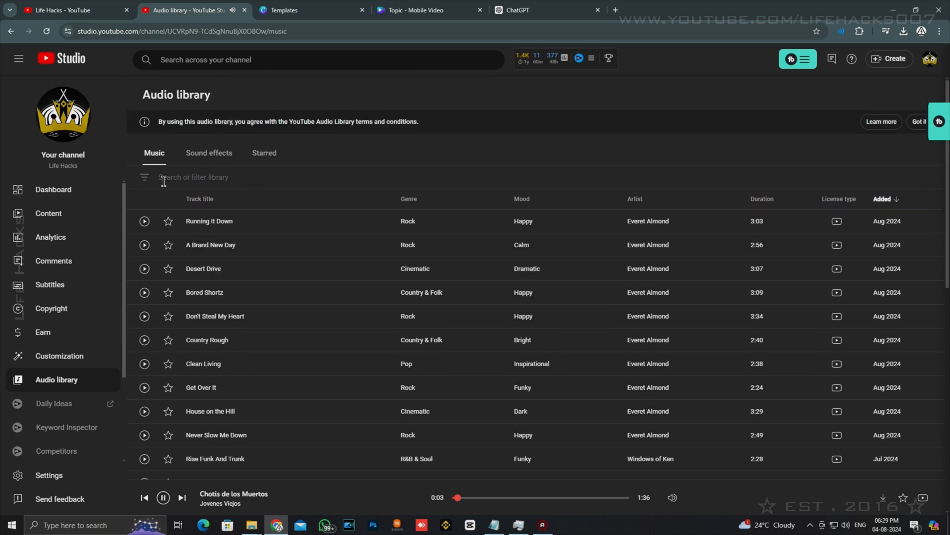
left_click(157, 178)
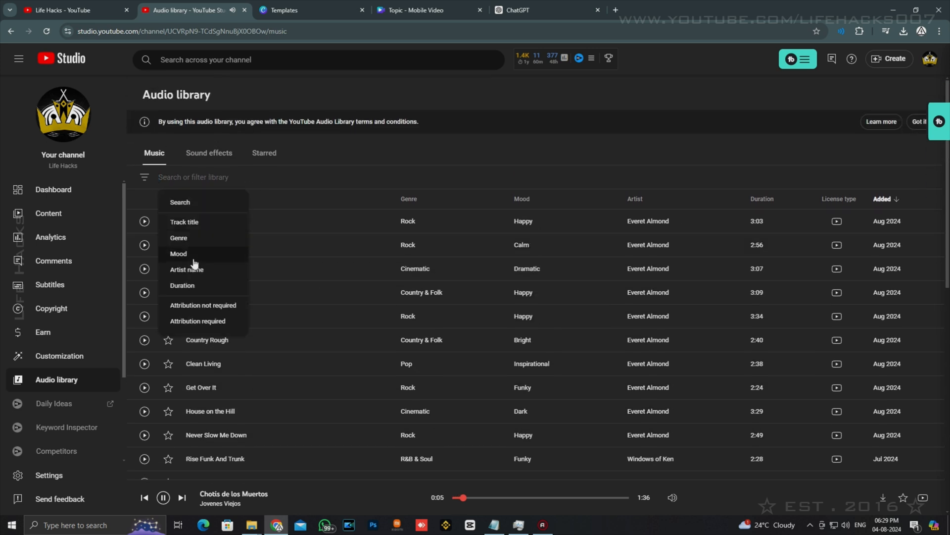
left_click(179, 254)
left_click(206, 243)
left_click(228, 380)
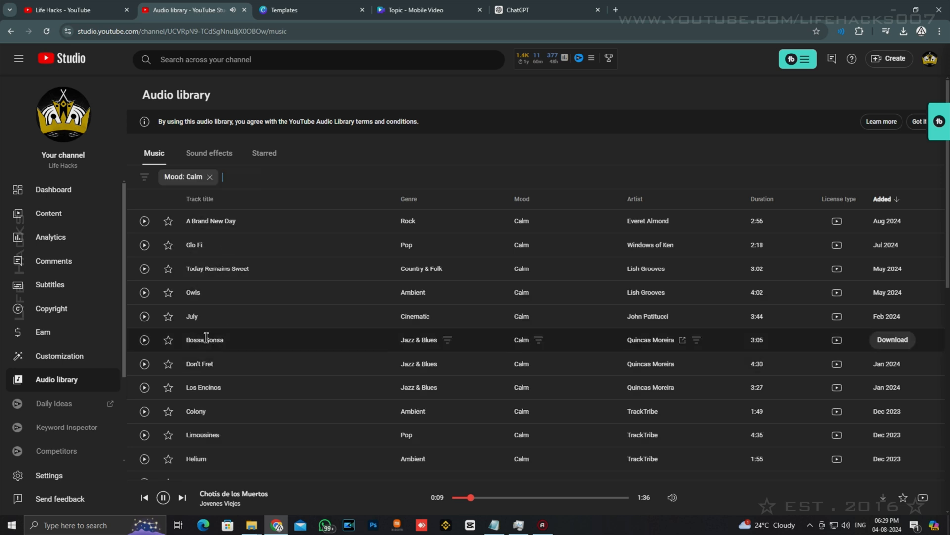
Step: Preview the track Today Remains Sweet by Lish Grooves, download it and stop its playback
left_click(144, 269)
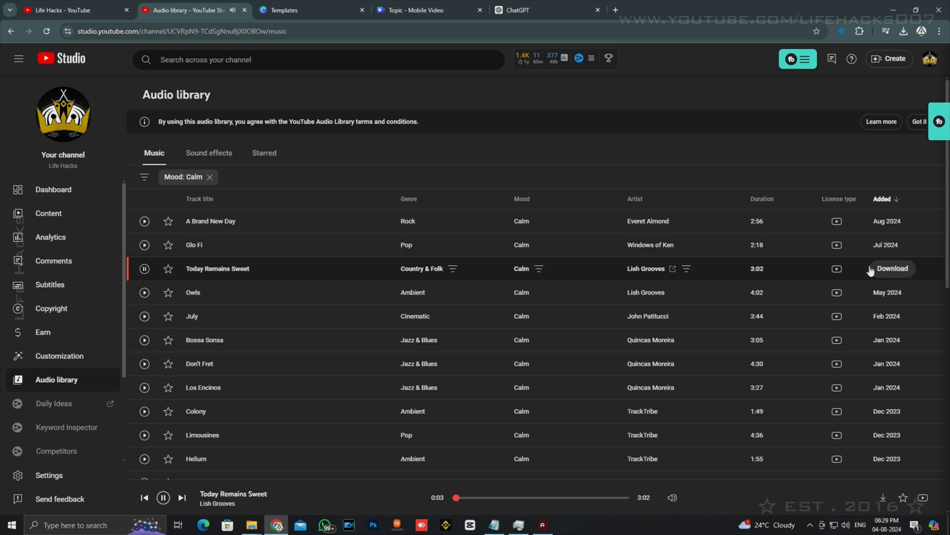
left_click(898, 269)
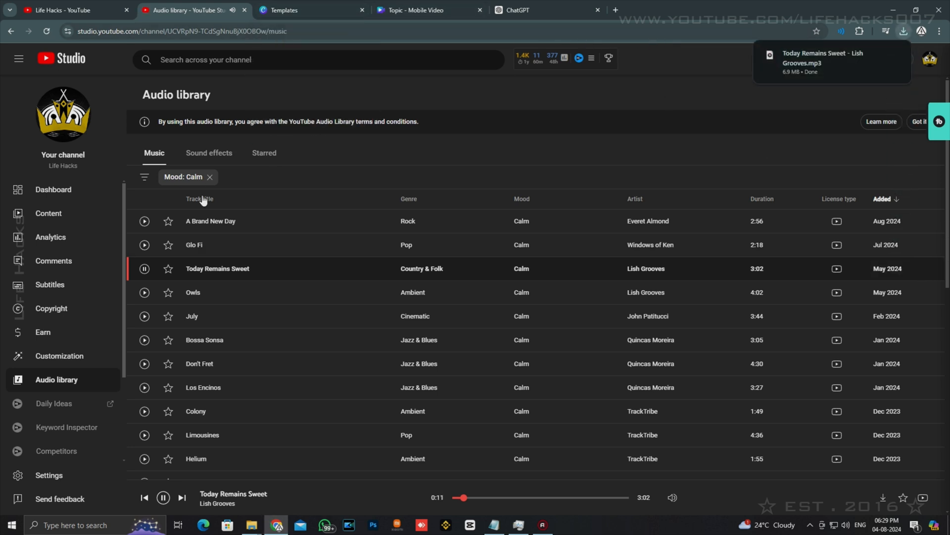
left_click(144, 269)
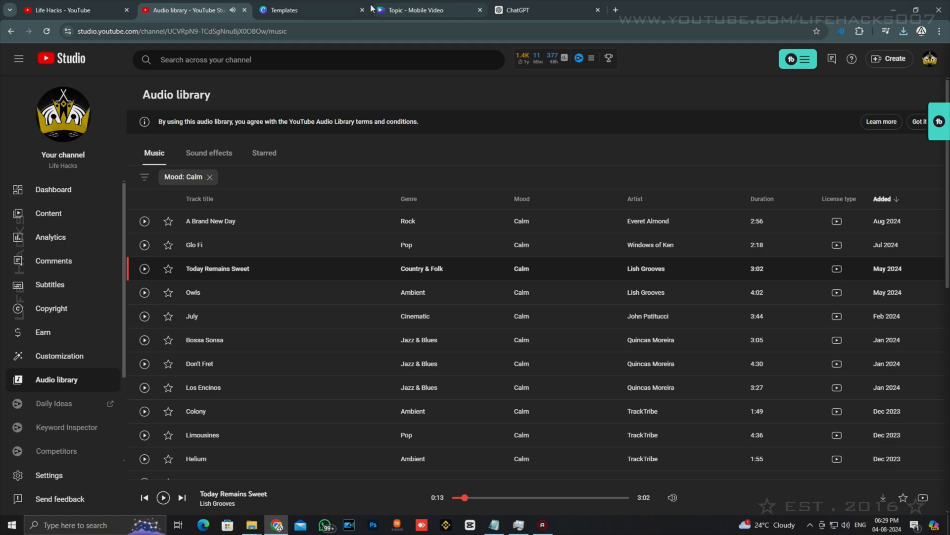
Step: Switch back to the Canva Topic design and upload the audio file Today Remains Sweet - Lish Grooves from Downloads
left_click(369, 10)
left_click(391, 10)
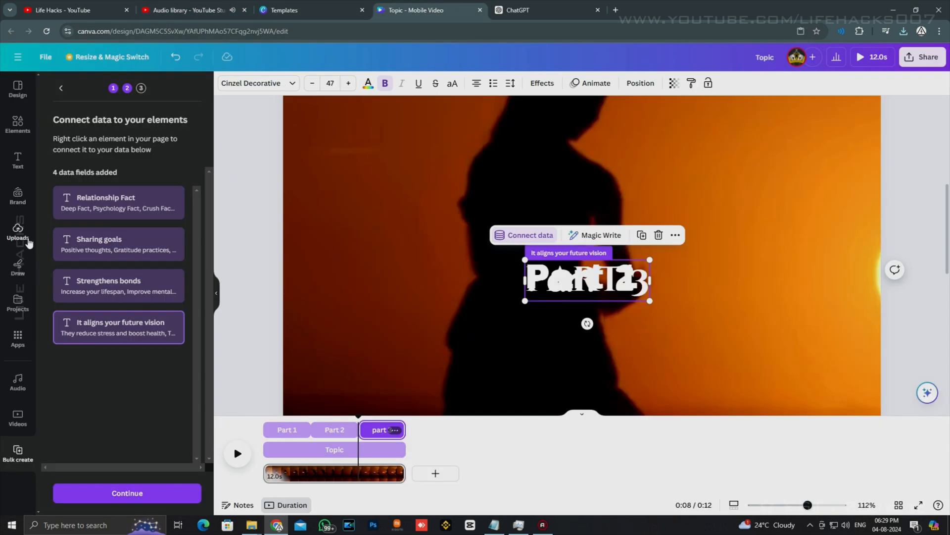
left_click(25, 236)
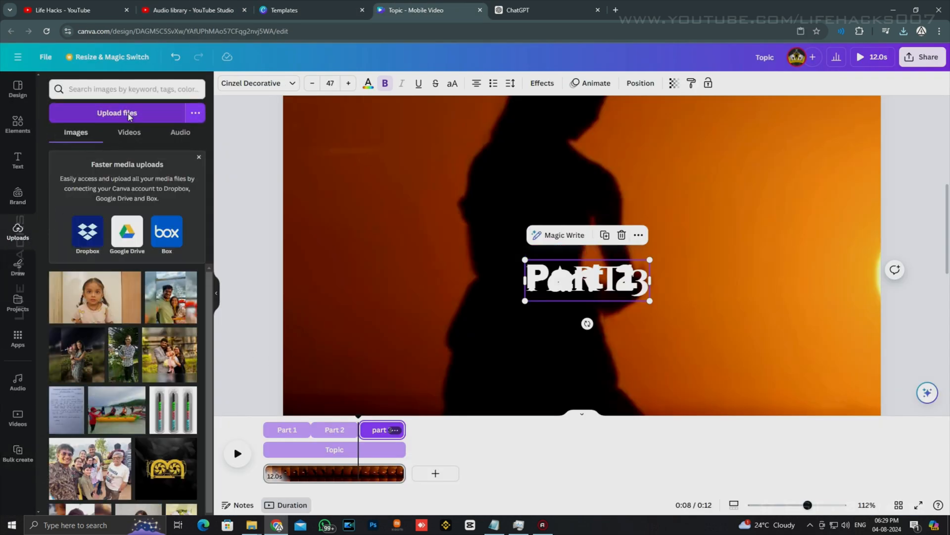
left_click(128, 113)
left_click(154, 88)
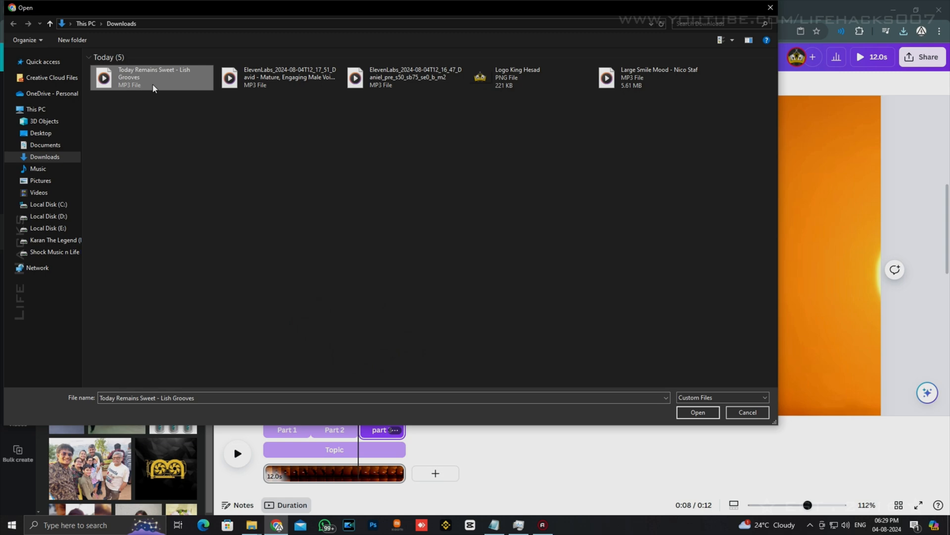
double_click(154, 88)
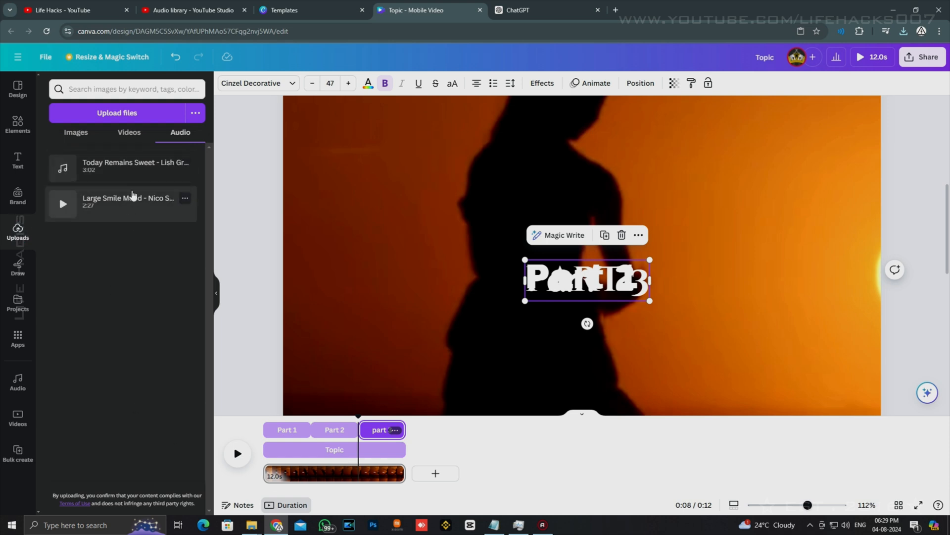
key("ctrl+j")
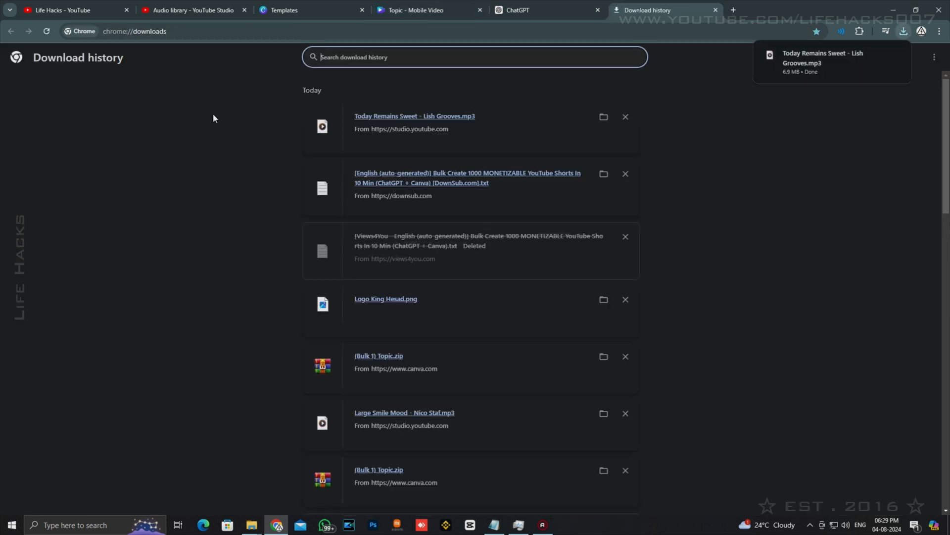
left_click(576, 5)
left_click(715, 10)
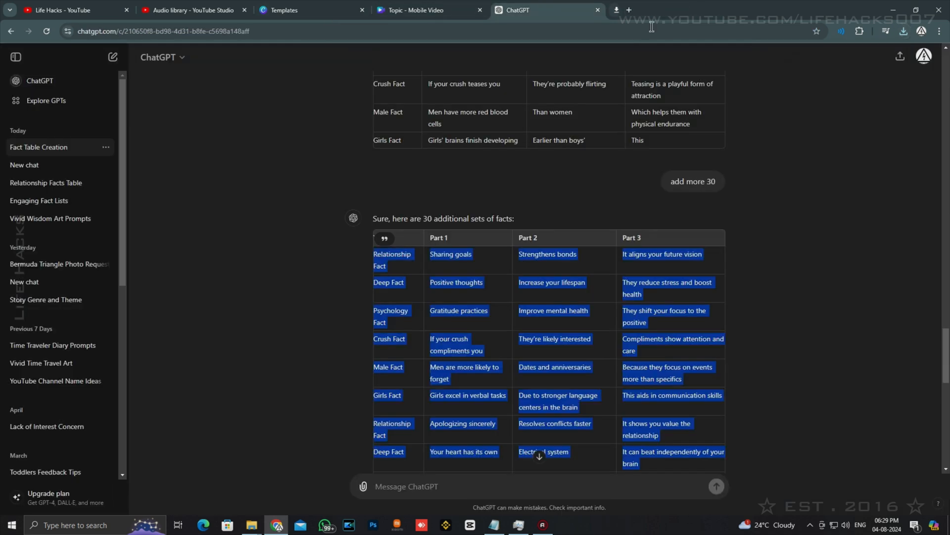
Step: Return to the Canva Topic design and add the uploaded Today Remains Sweet track to the start of the video's timeline
left_click(445, 9)
left_click_drag(140, 167, 276, 475)
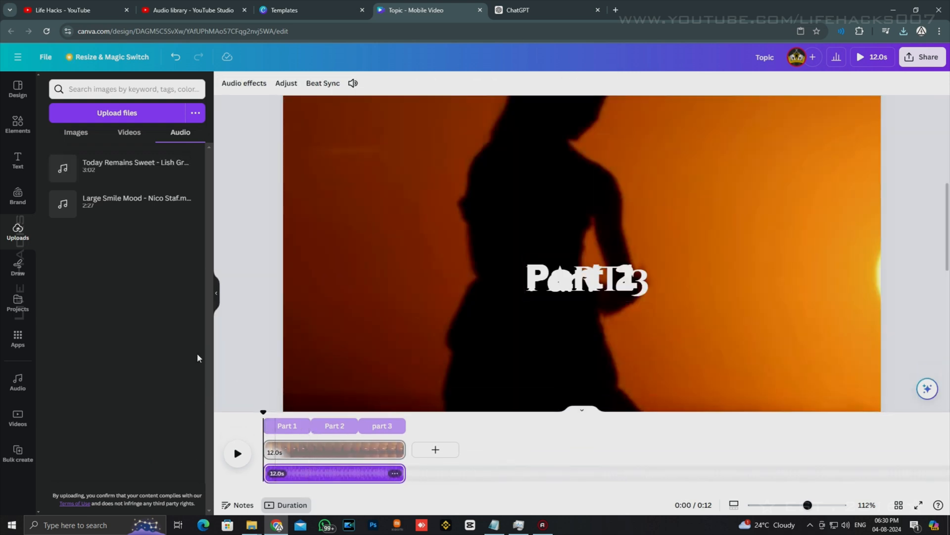
Step: Continue the bulk creation with the four connected data fields and generate 75 designs from all the data rows
left_click(18, 450)
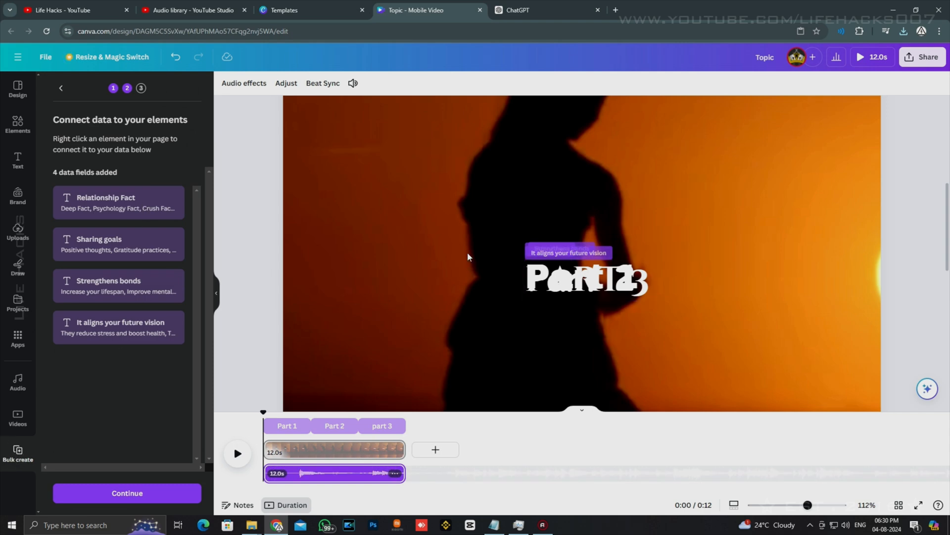
scroll(468, 265, "down", 5)
scroll(581, 257, "up", 1)
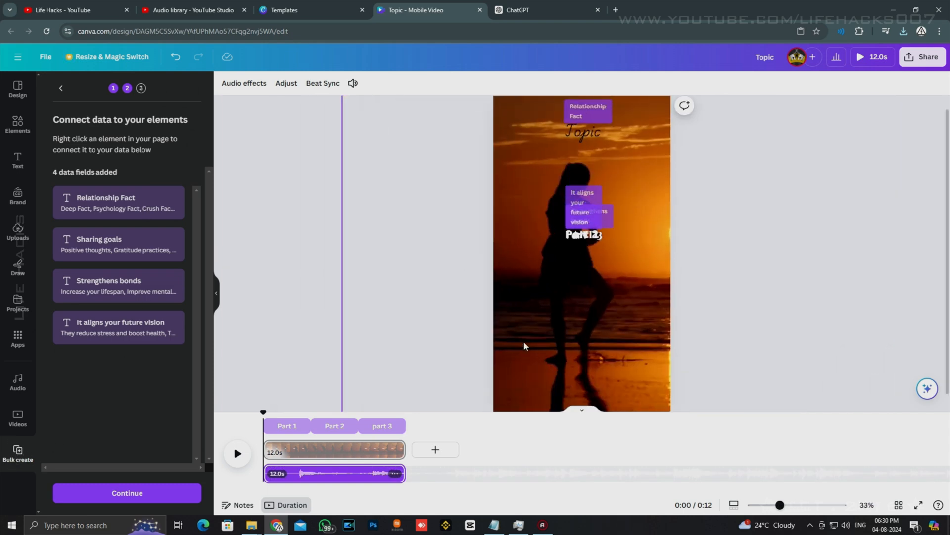
left_click(111, 492)
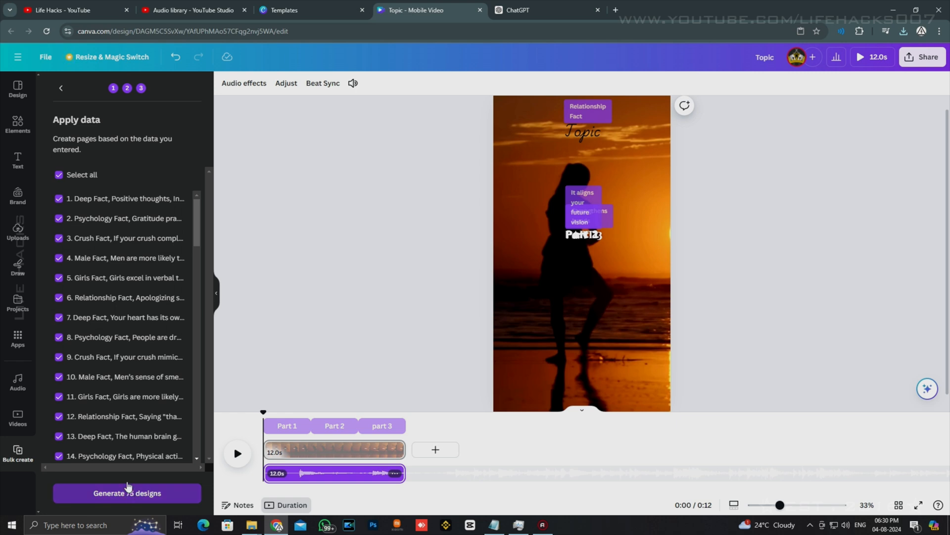
left_click(128, 489)
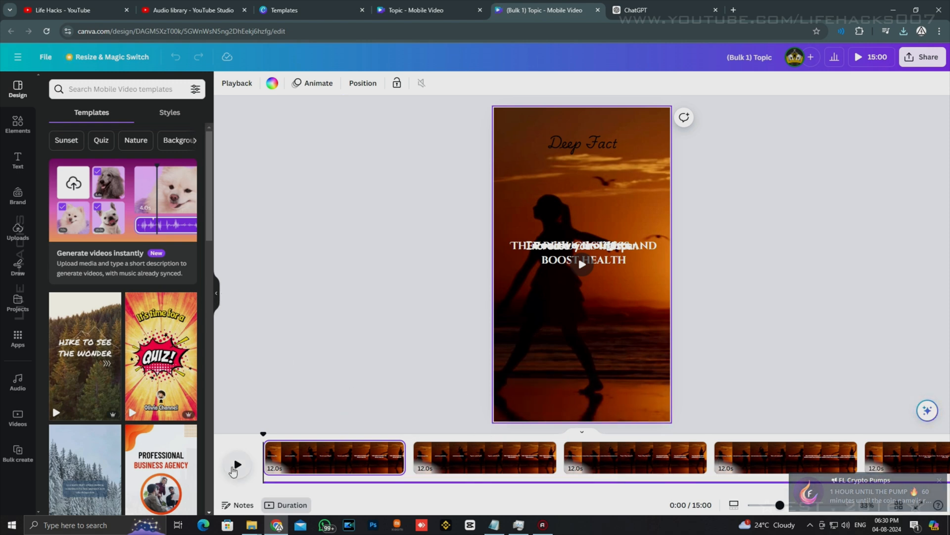
Step: Play the generated bulk design from the beginning to check the timed texts and music on the first pages
left_click(286, 455)
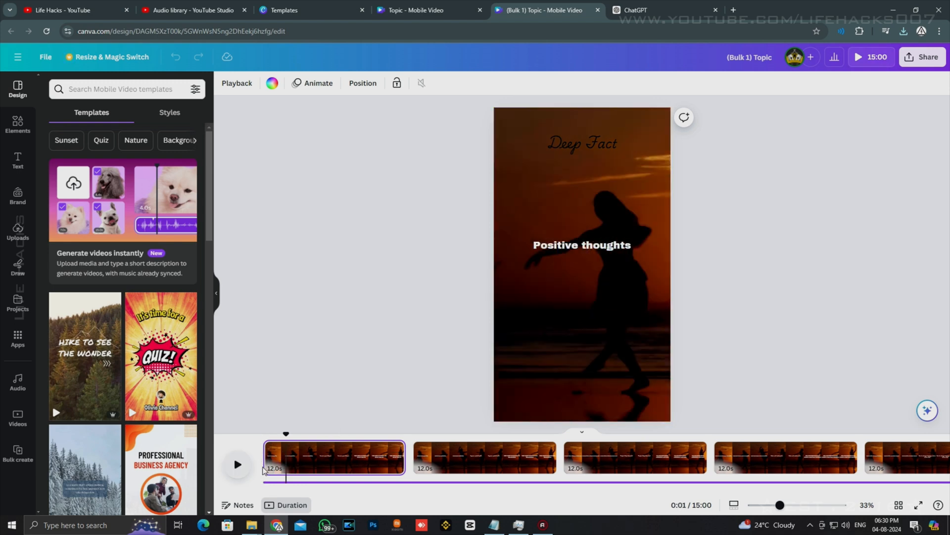
left_click_drag(286, 433, 253, 427)
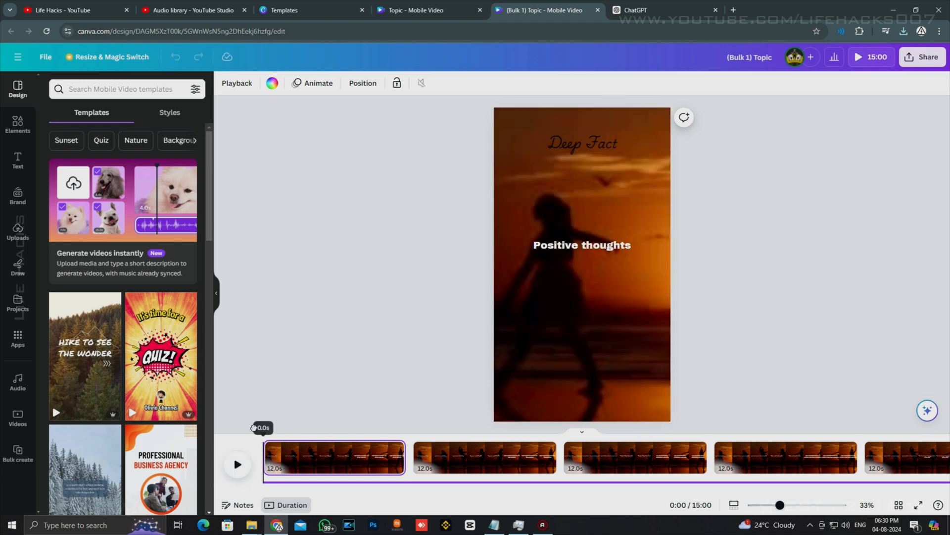
left_click(238, 464)
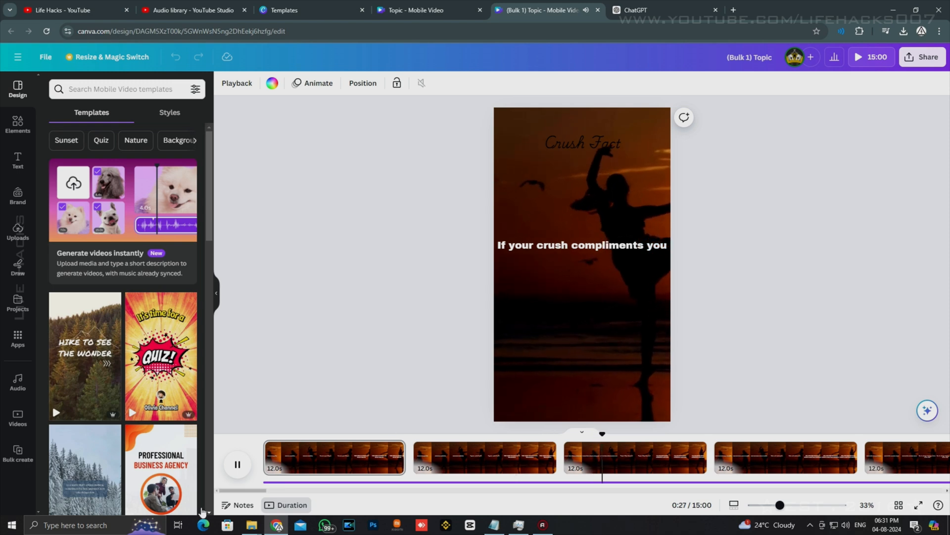
left_click(236, 467)
Step: Download all 75 pages of the bulk design as MP4 Video at 4K (UHD) quality and check the progress in the download history
left_click(923, 59)
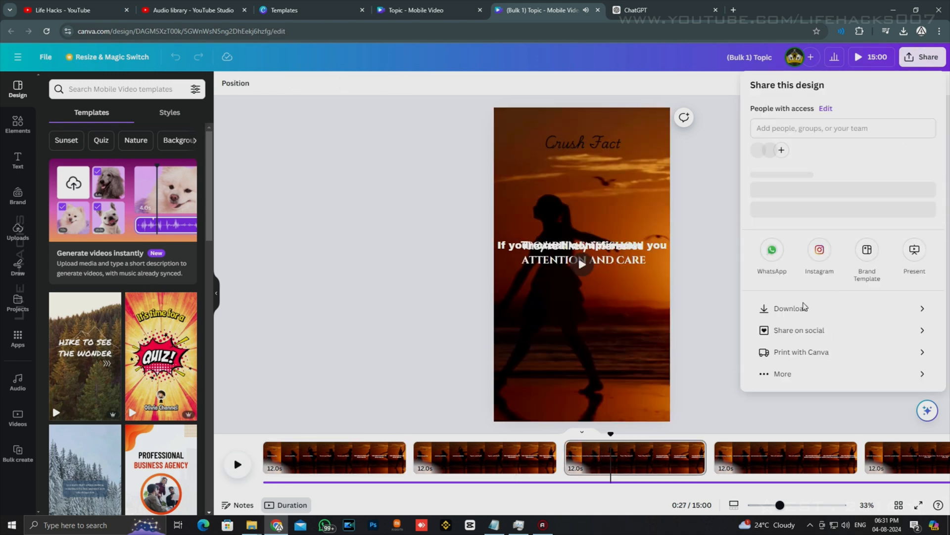
left_click(792, 327)
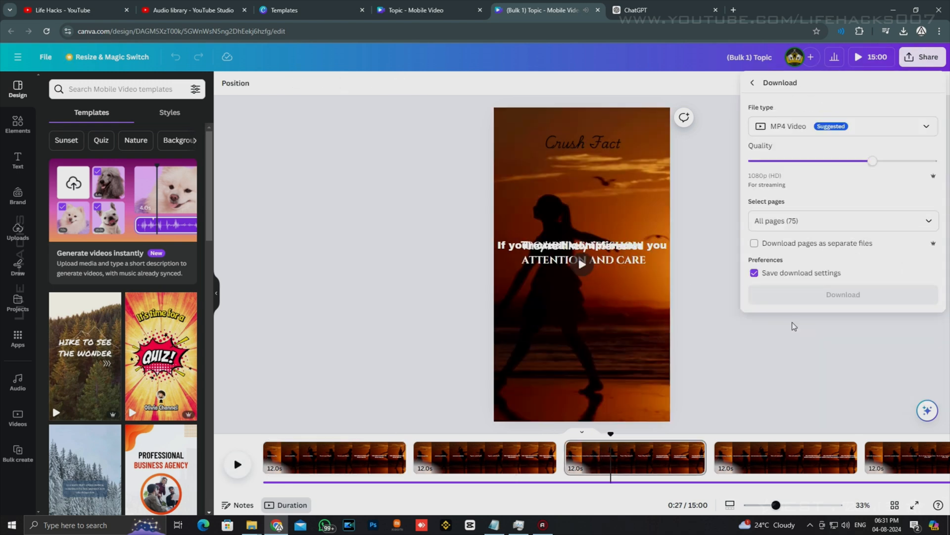
left_click_drag(845, 160, 947, 163)
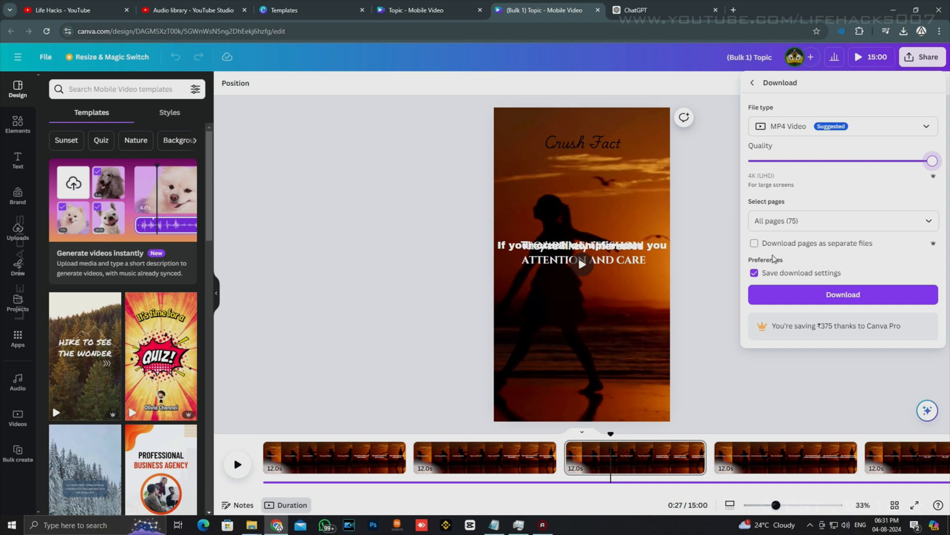
left_click(797, 223)
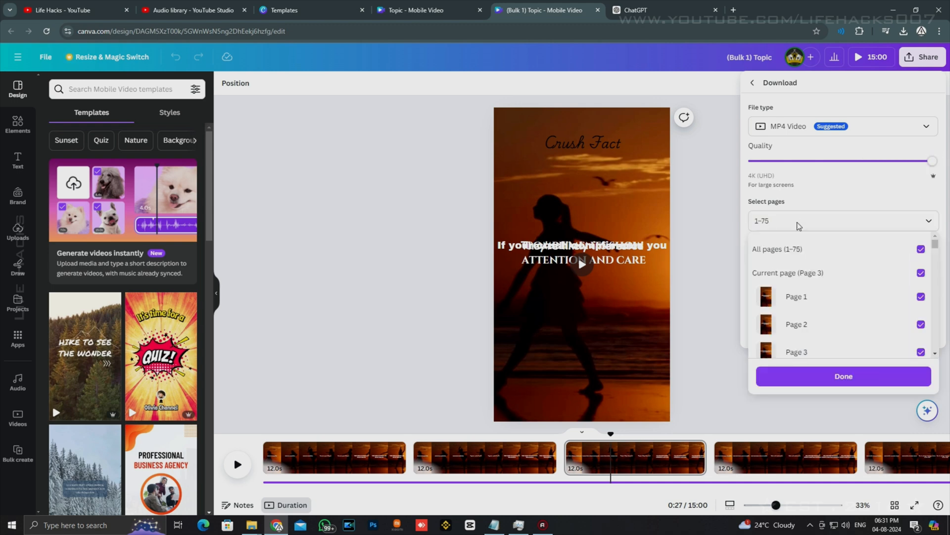
left_click(844, 376)
left_click(844, 293)
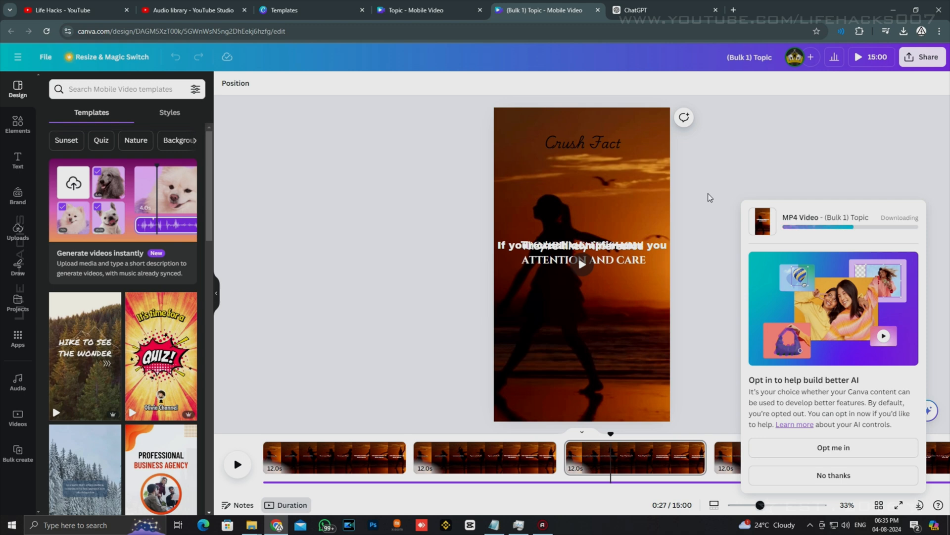
key("ctrl+j")
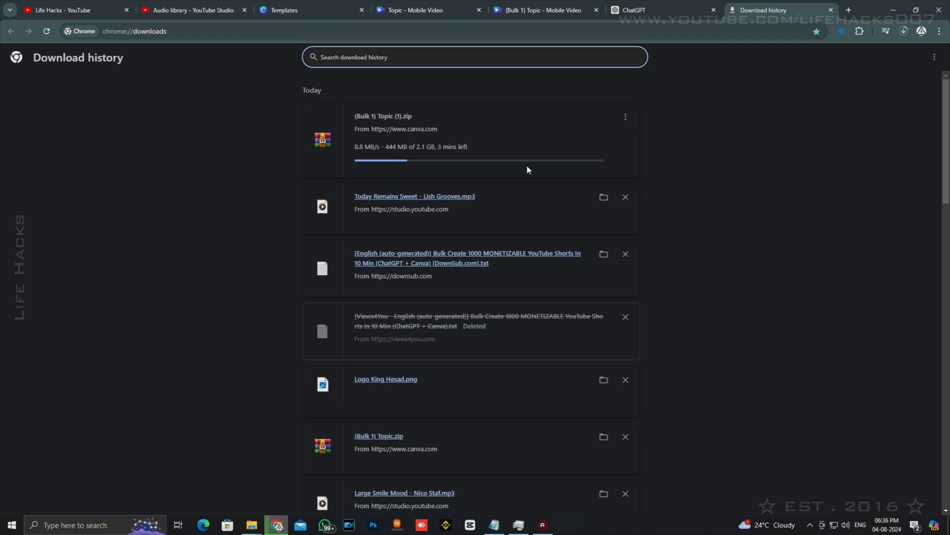